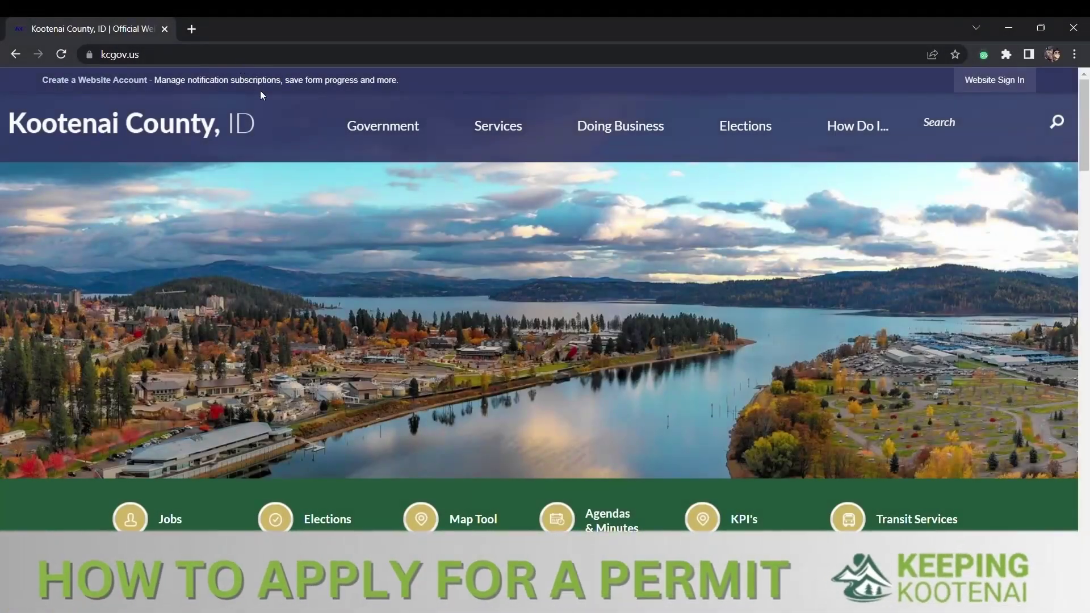
Go from the county's Building department page to the iMS permit application login
mouse_move(366, 126)
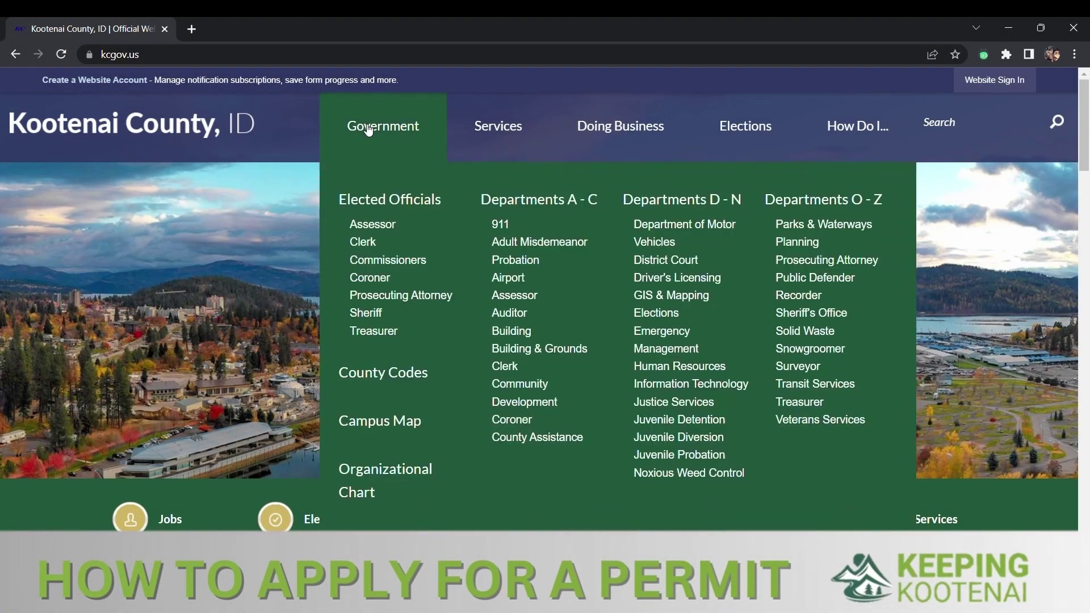
left_click(506, 334)
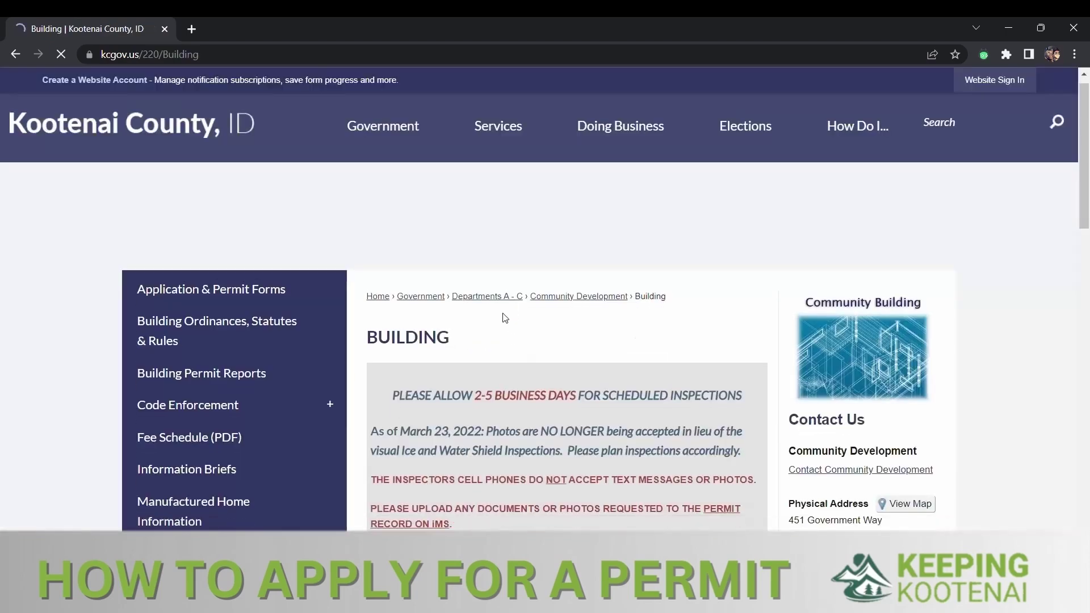
scroll(502, 300, "down", 10)
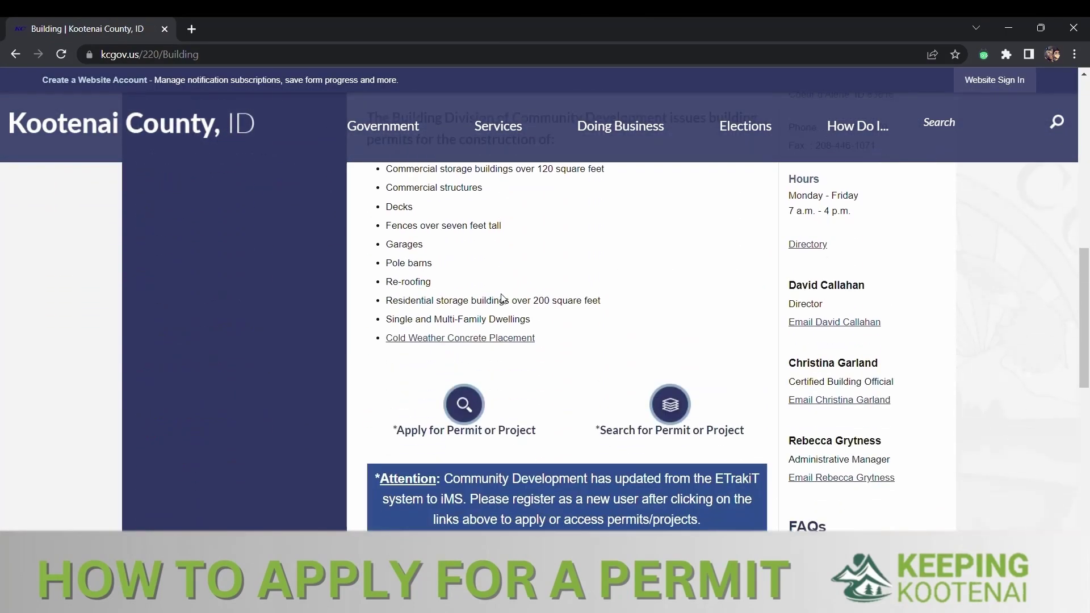
left_click(465, 403)
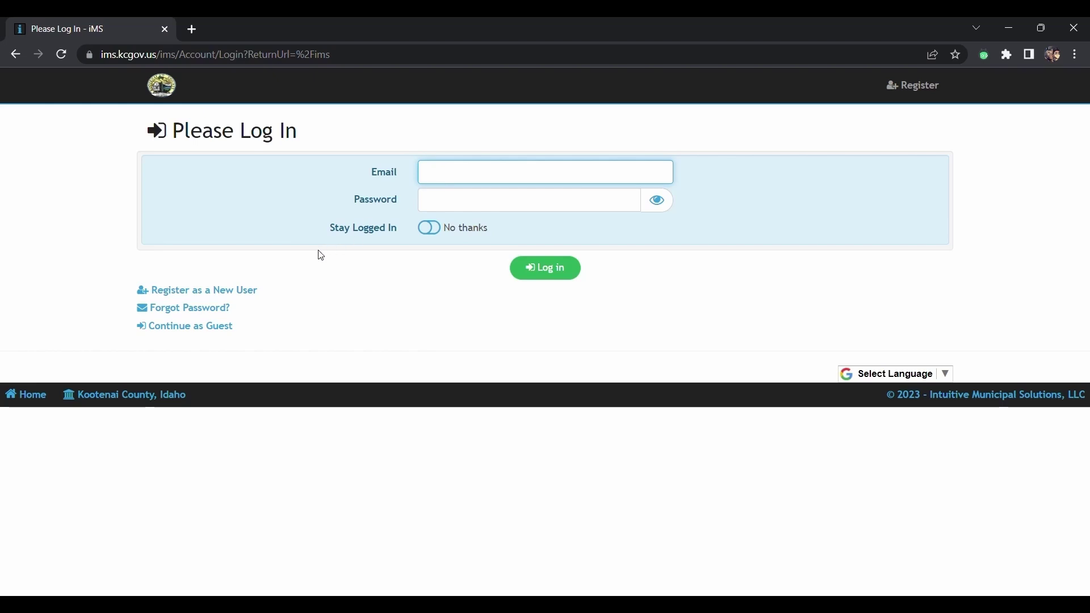
Register as a new iMS user and sign in to reach the welcome page
left_click(255, 292)
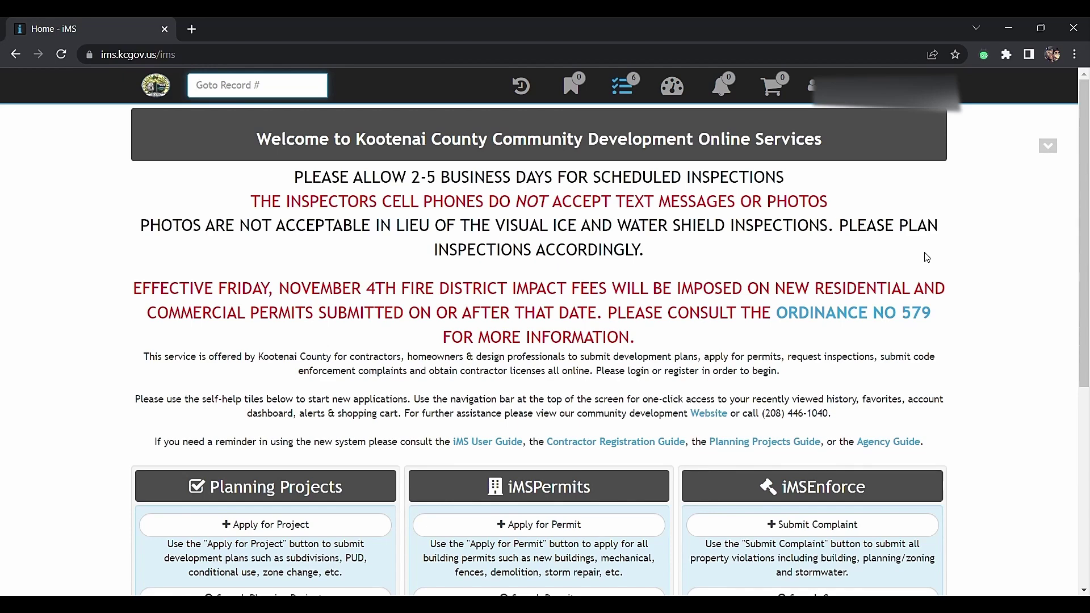
Start a RESIDENTIAL BUILDING permit with the NEW ONE FAMILY DWELLING subtype
scroll(554, 384, "down", 3)
left_click(554, 384)
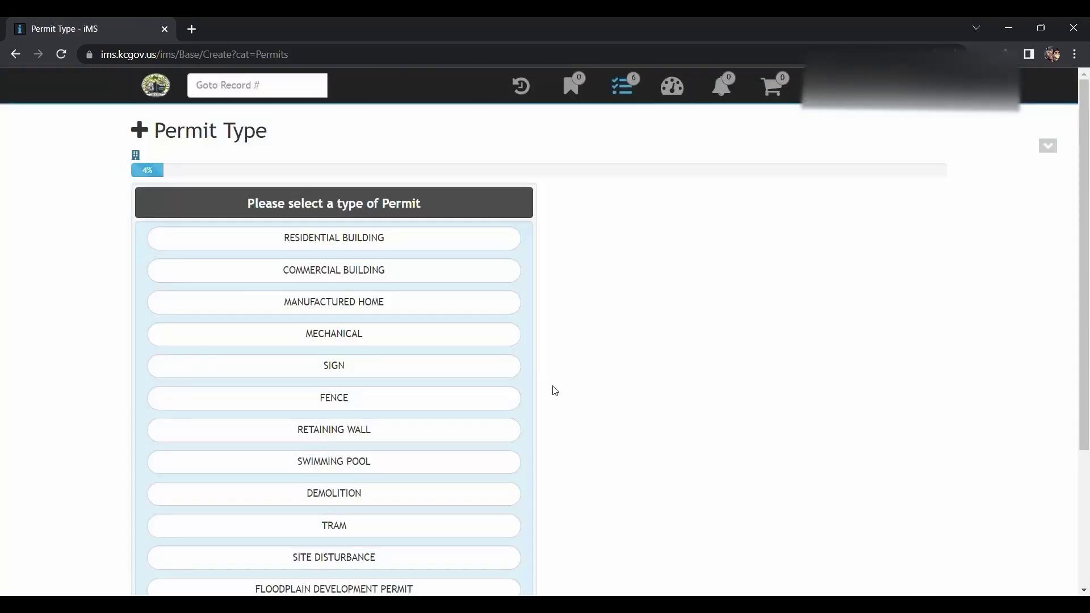
scroll(555, 391, "down", 1)
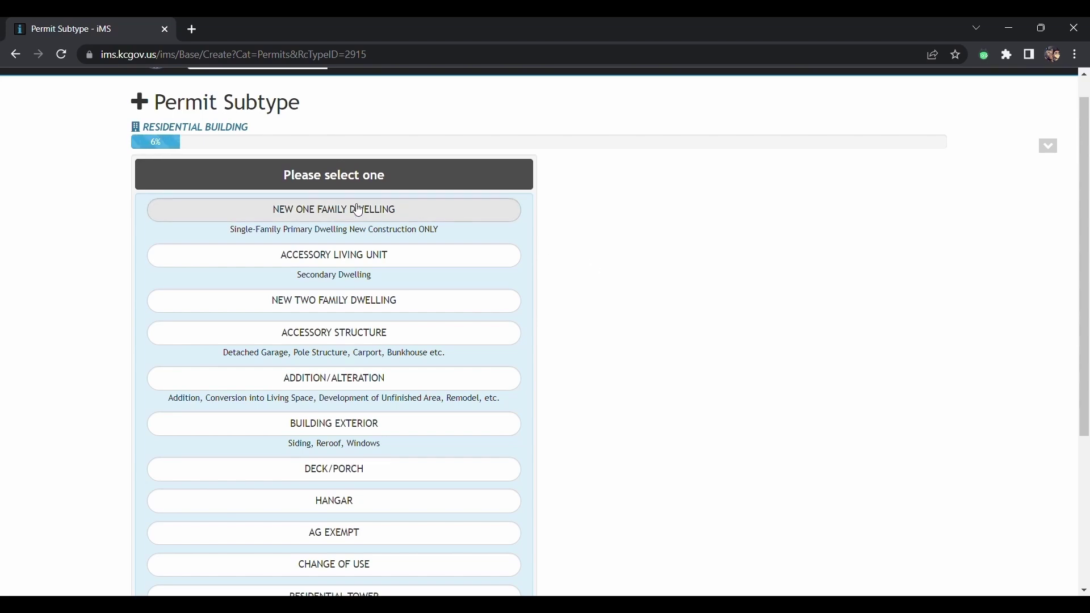
left_click(358, 210)
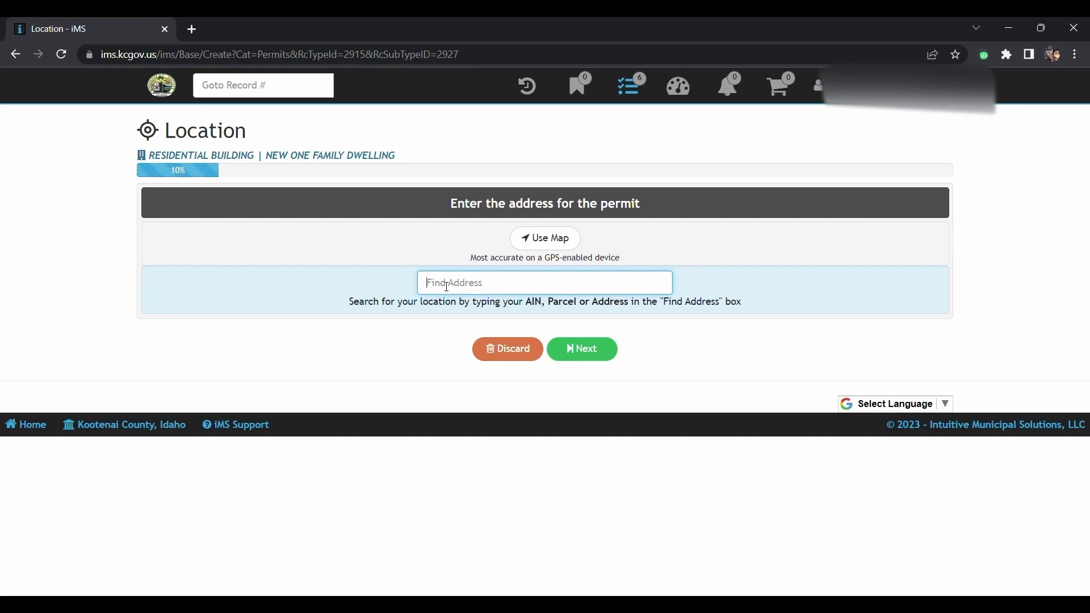
Locate the site by its parcel number and accept the required documents list
type("123452")
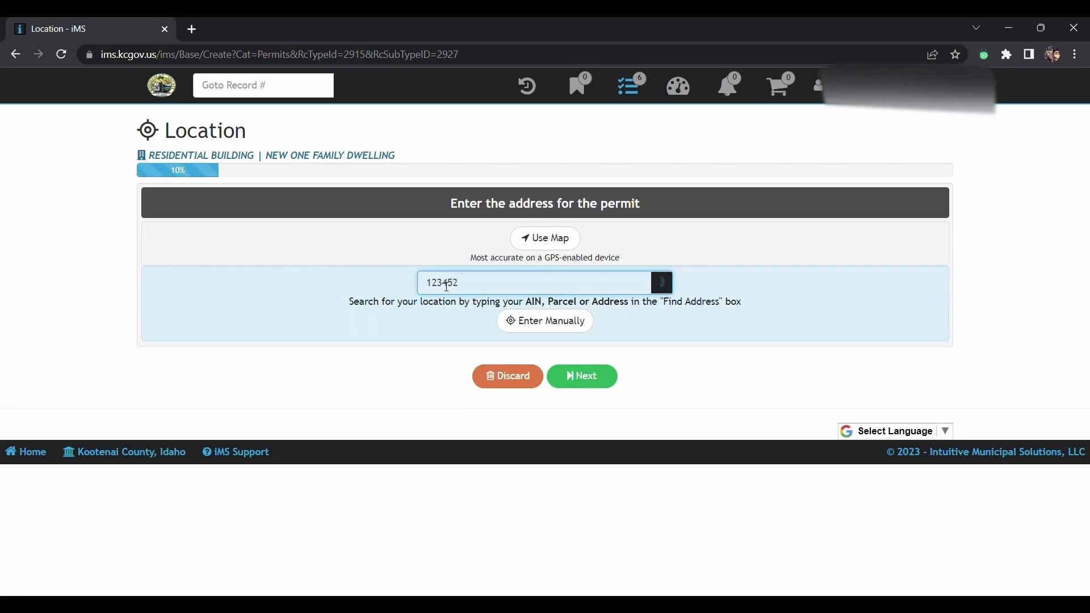
key("Return")
left_click(573, 427)
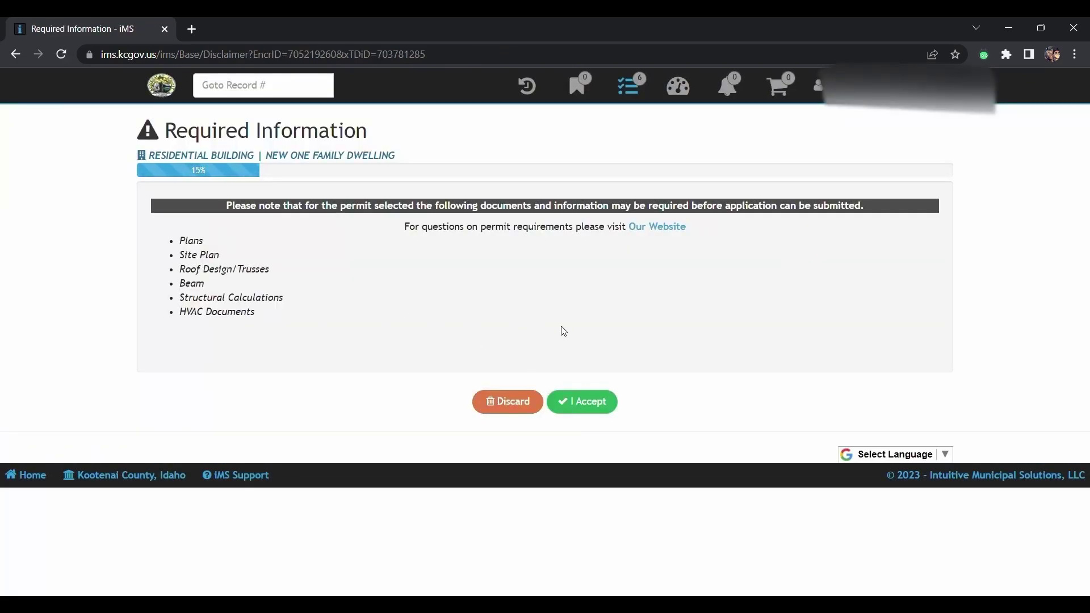
left_click(580, 399)
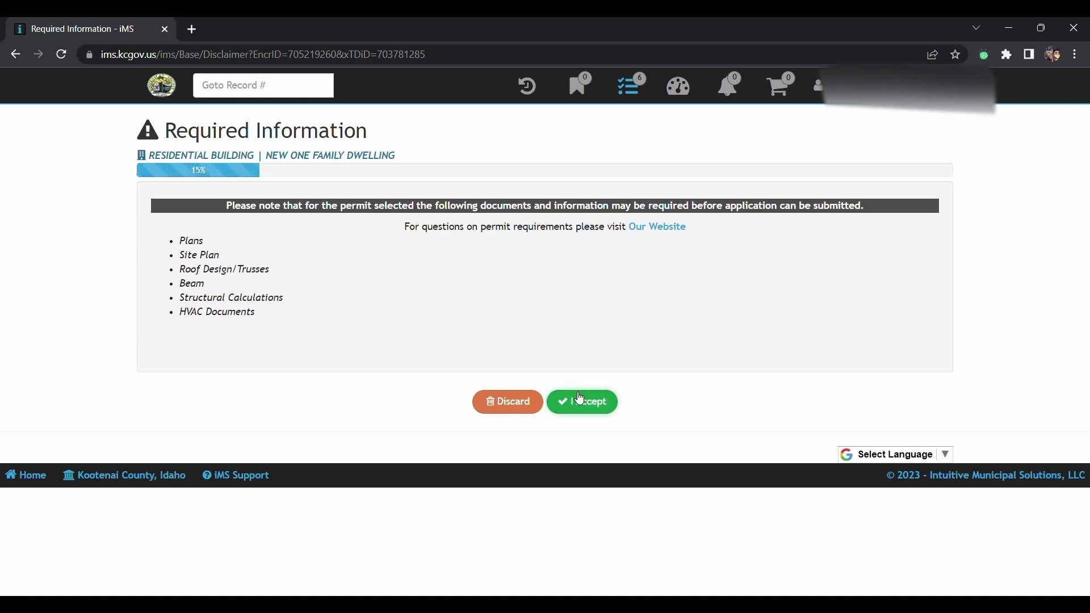
Title the permit 'new single family residence' with description '2 STORY , 3 BDRM , 2 BATH'
left_click(579, 398)
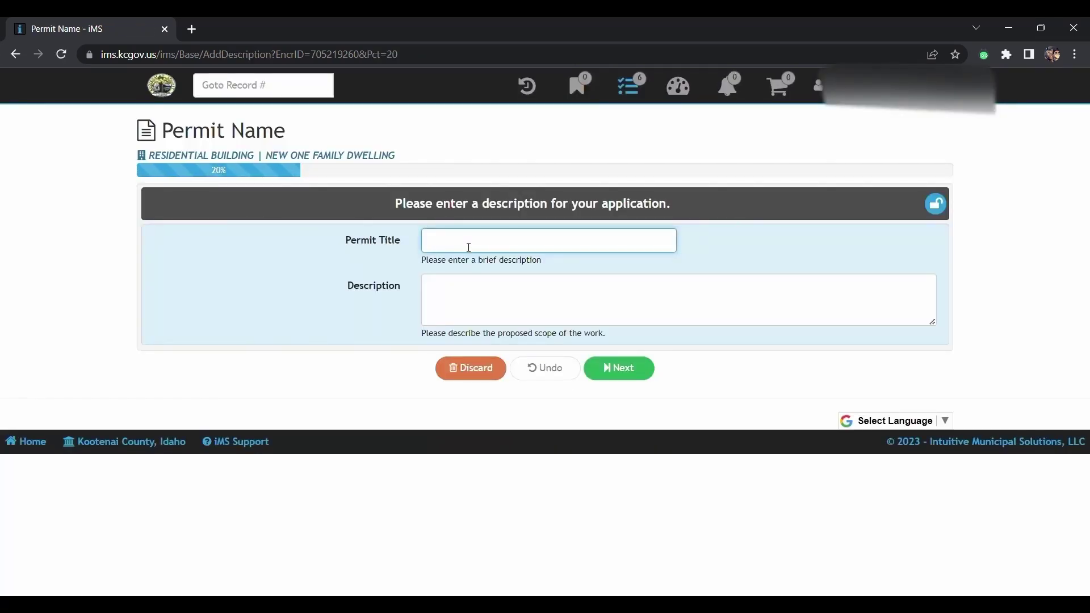
type("new single family residence")
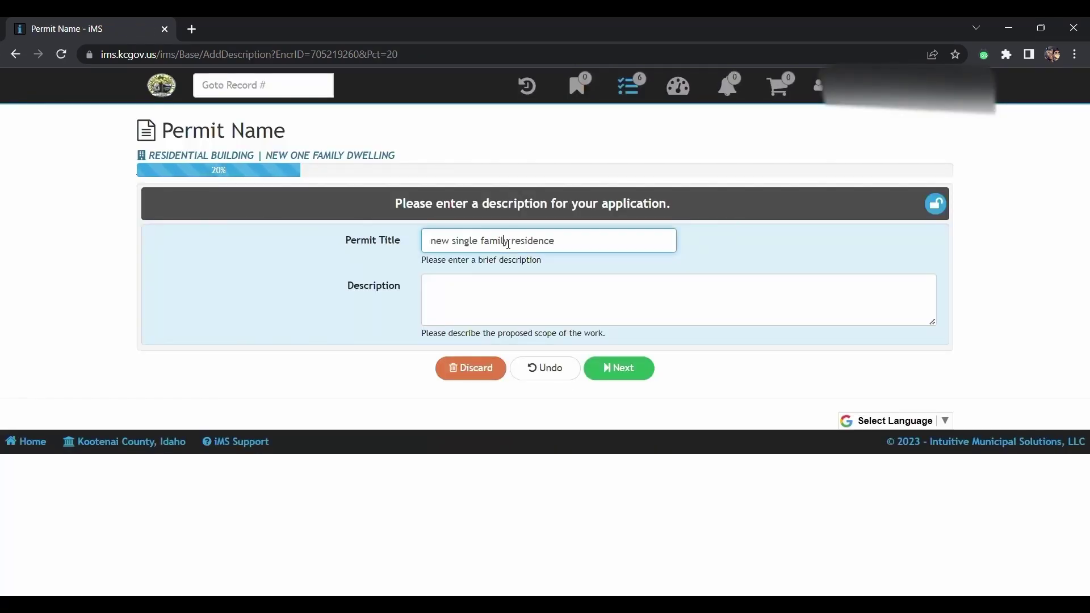
left_click(505, 310)
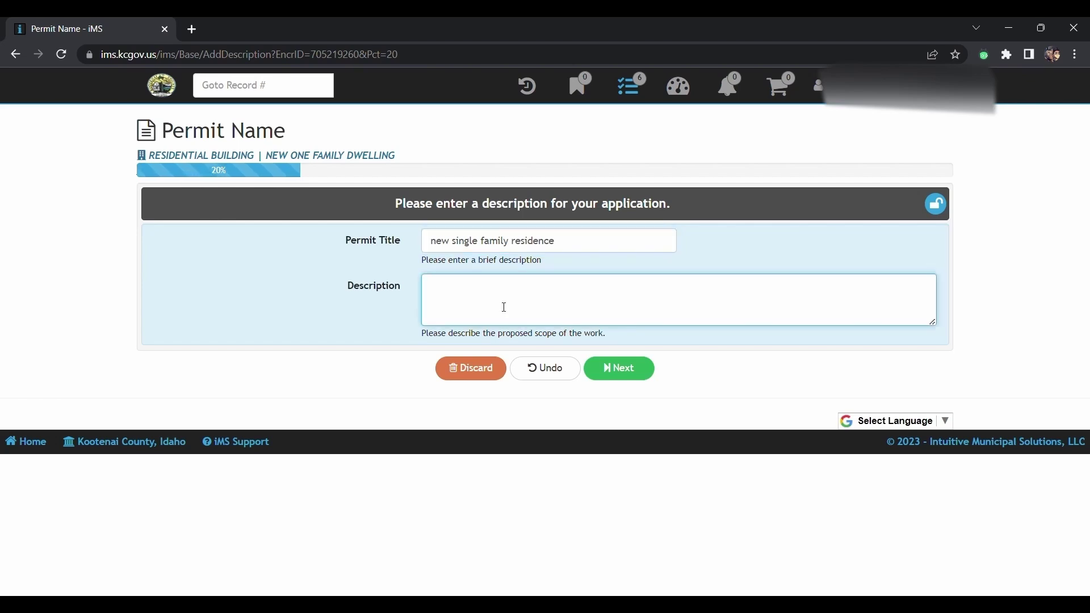
type("2 STORY , 3 BDRM , 2 BATH")
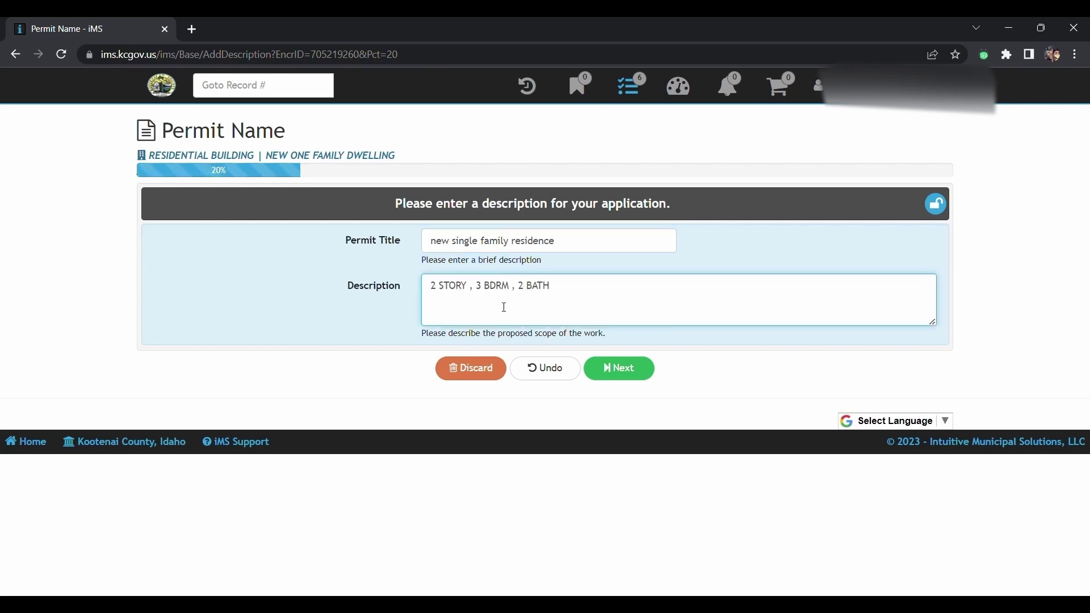
left_click(607, 370)
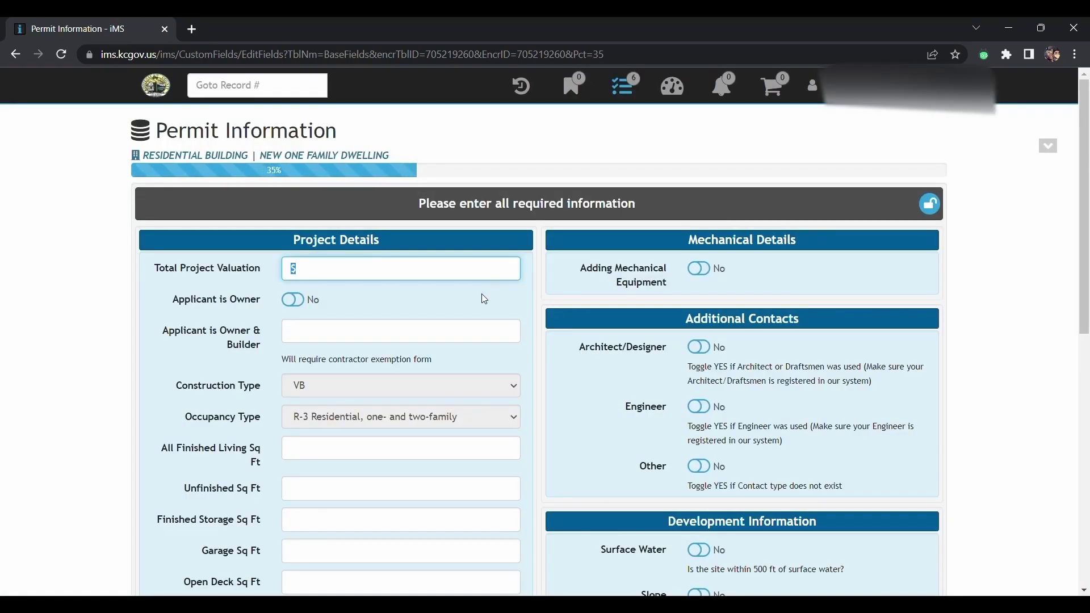
Enter a 256,000 total project valuation and answer NO for Owner & Builder
left_click(242, 271)
type("256,000")
scroll(284, 272, "down", 1)
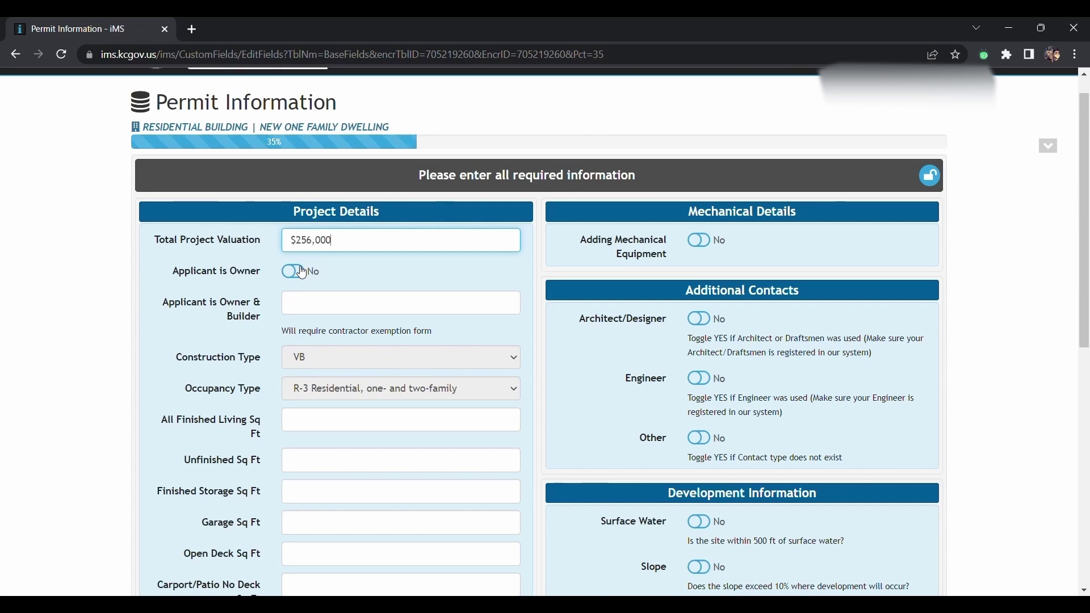
left_click(296, 302)
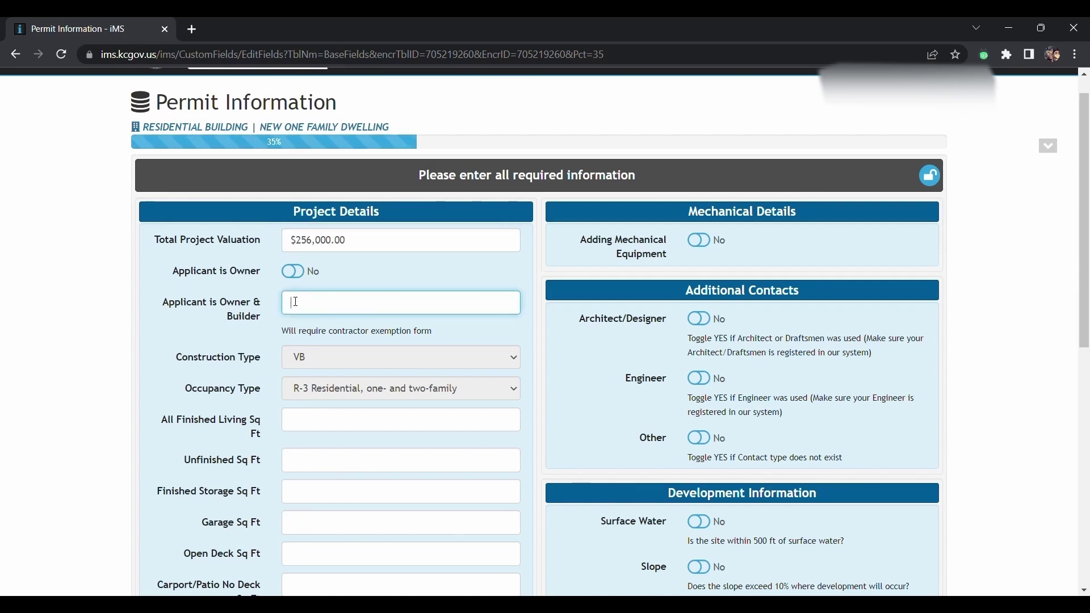
type("NO")
left_click(203, 329)
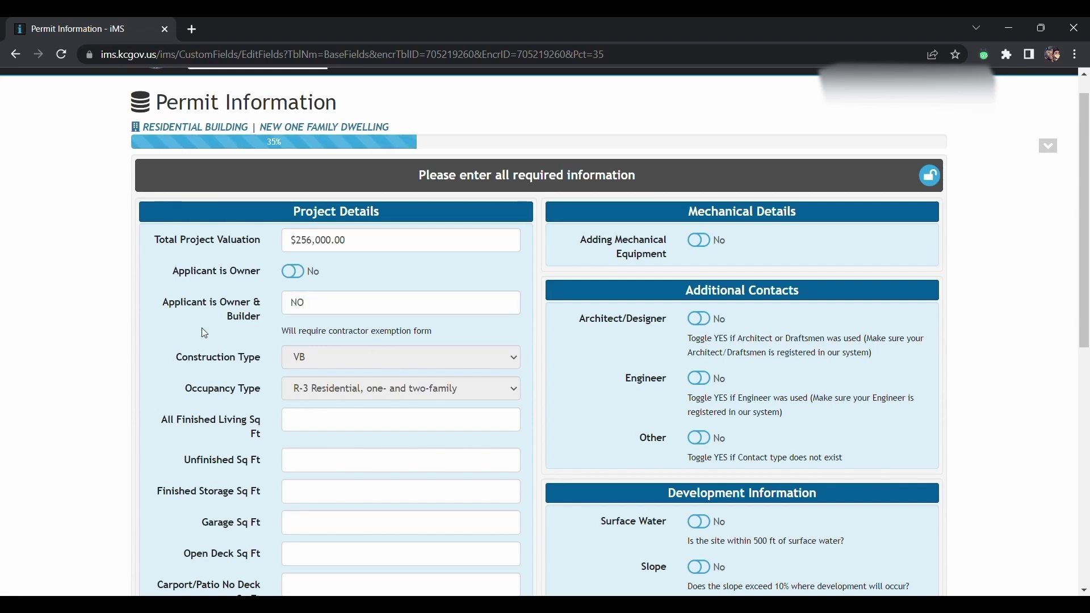
scroll(204, 332, "down", 3)
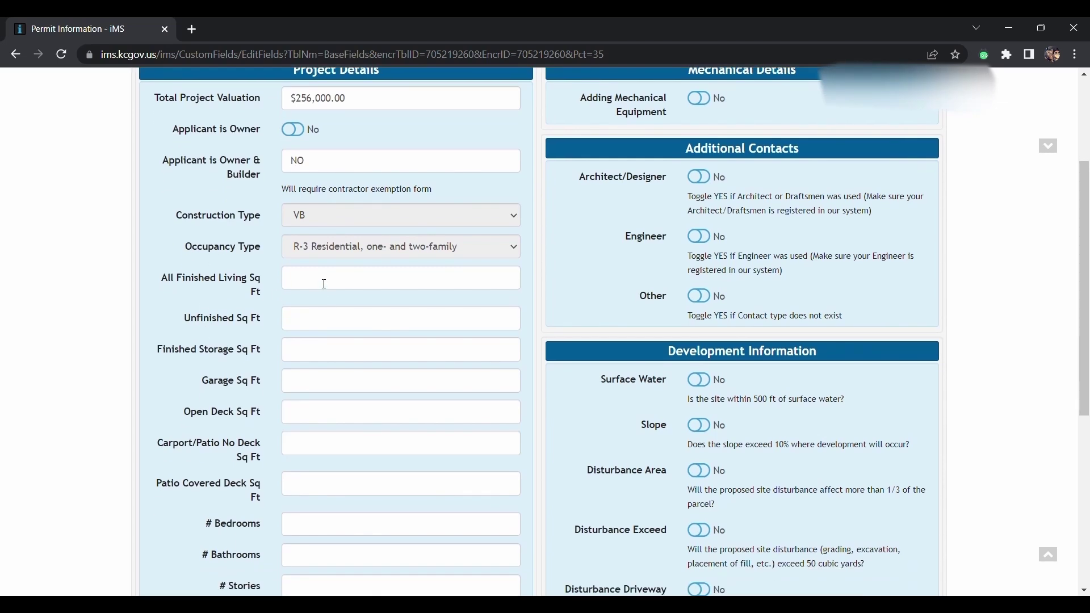
scroll(324, 283, "down", 1)
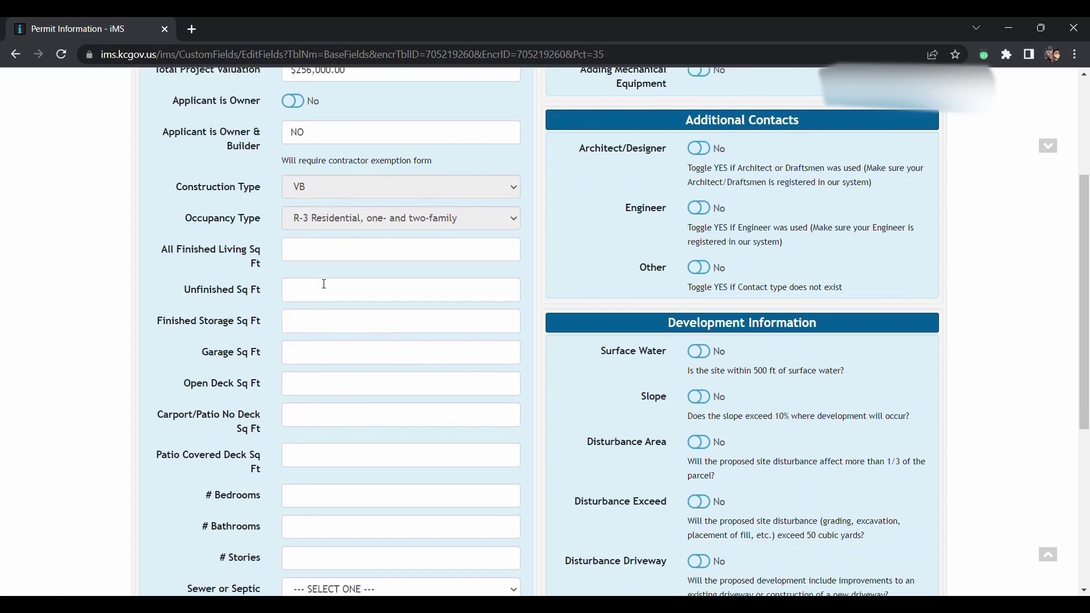
Enter 3200 finished sq ft, 543 garage, 129 deck, 4 bedrooms, 3 baths, 2 stories, Septic
left_click(299, 261)
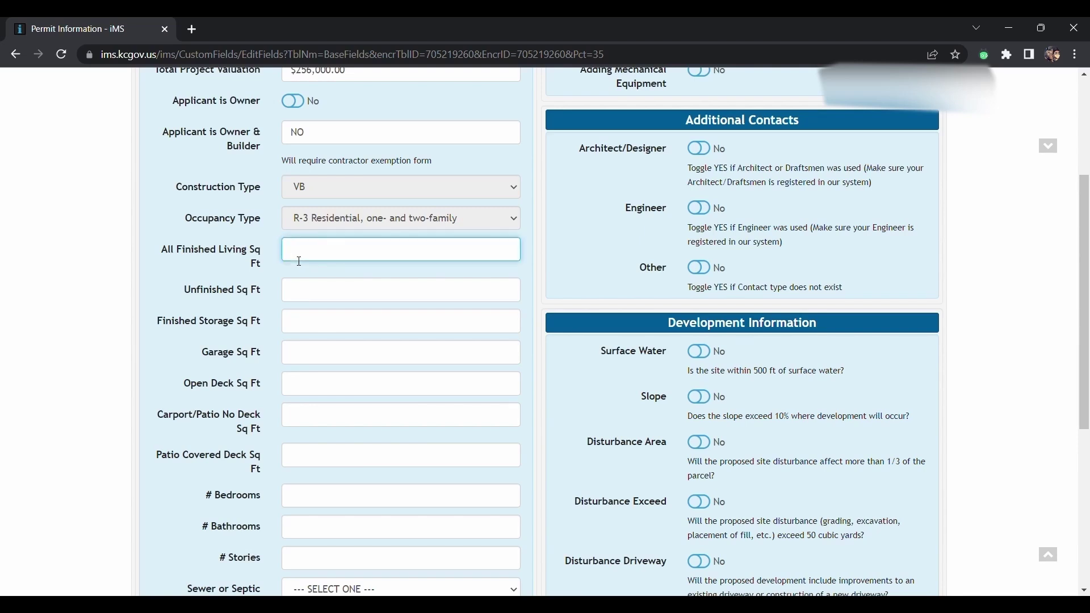
type("3200")
left_click(315, 289)
type("0")
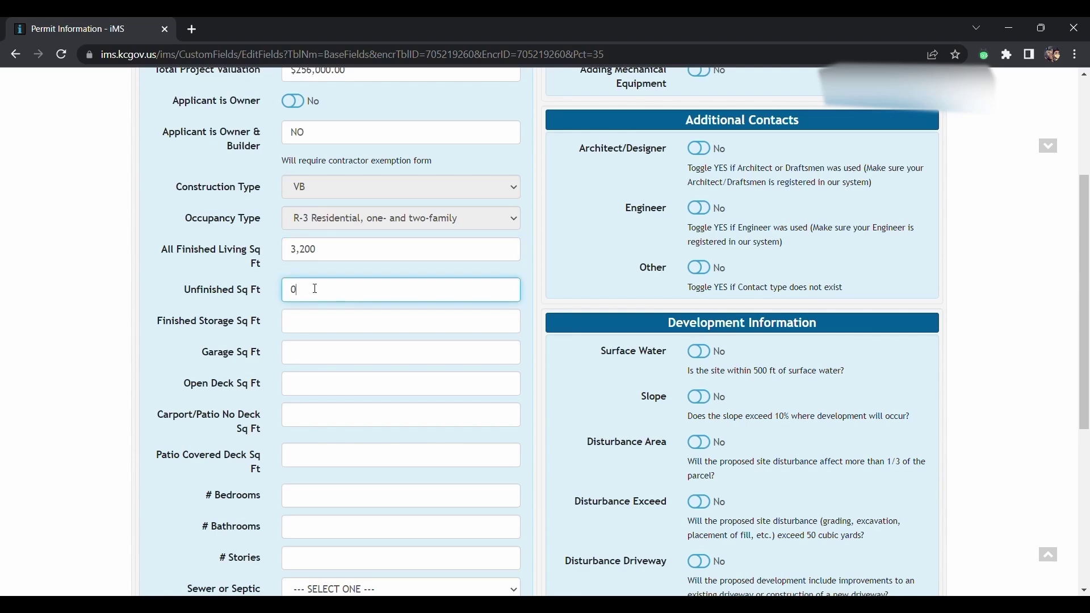
type("\t0\t543\t129\t0\t0\t")
type("4")
key("Tab")
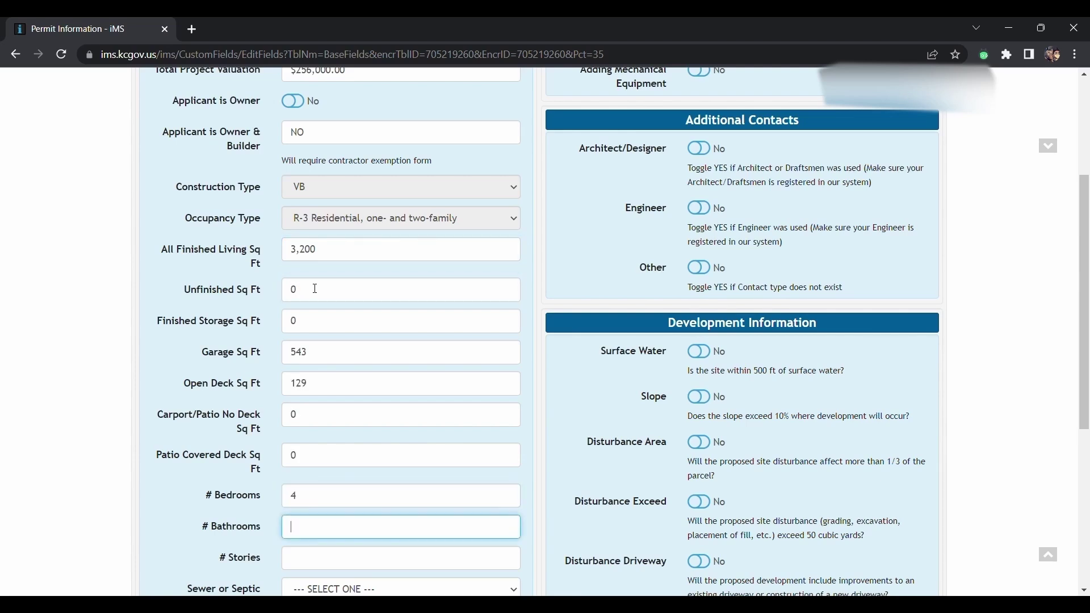
type("3")
key("Tab")
type("2")
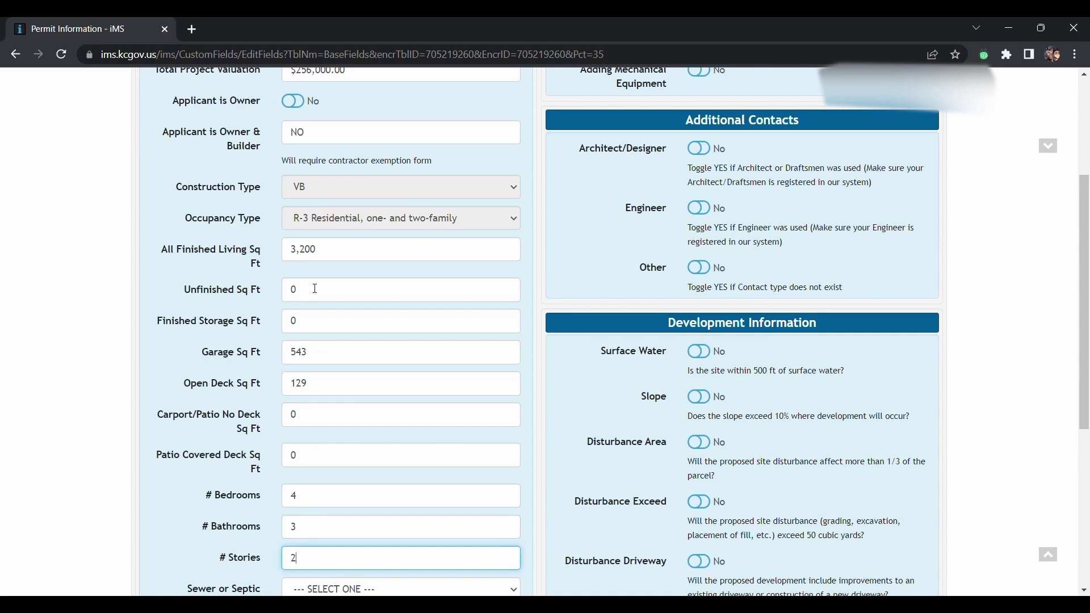
key("Tab")
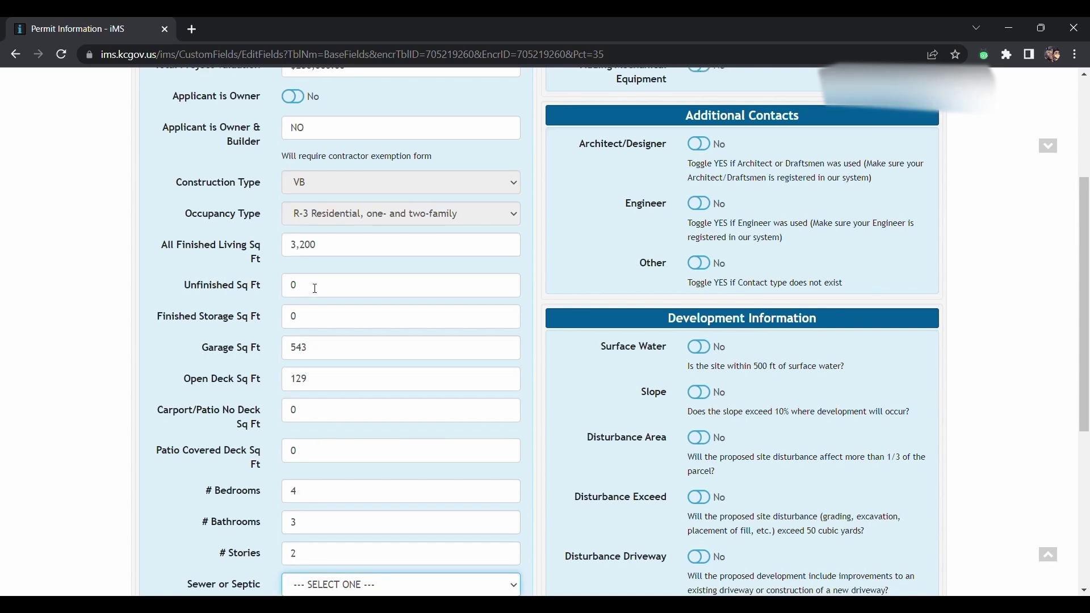
key("Down")
key("Down")
key("Up")
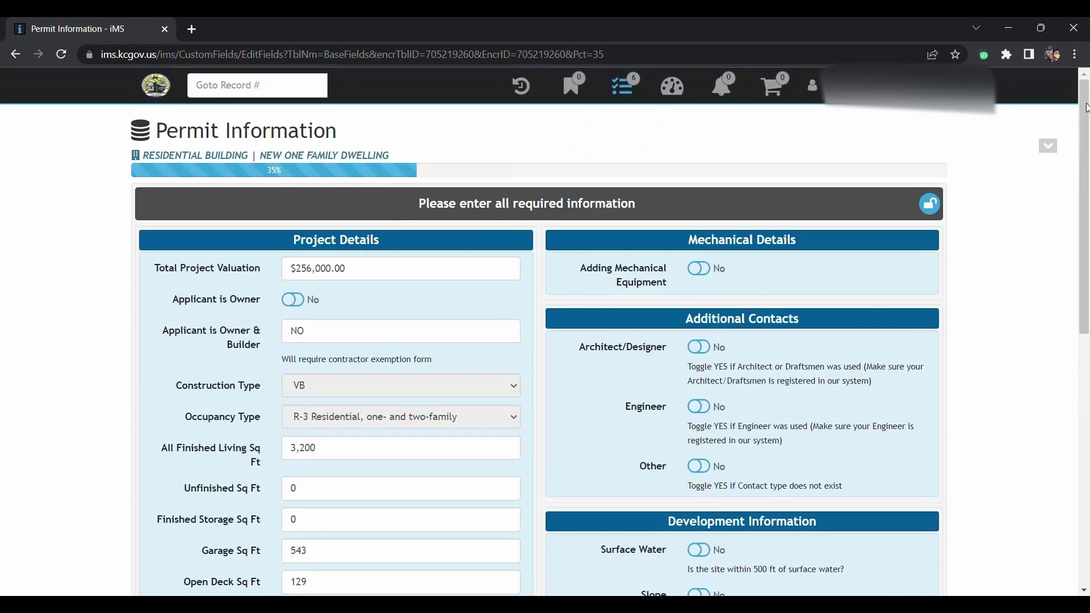
Declare that mechanical equipment is being added, leaving the gas type unselected
left_click(1086, 107)
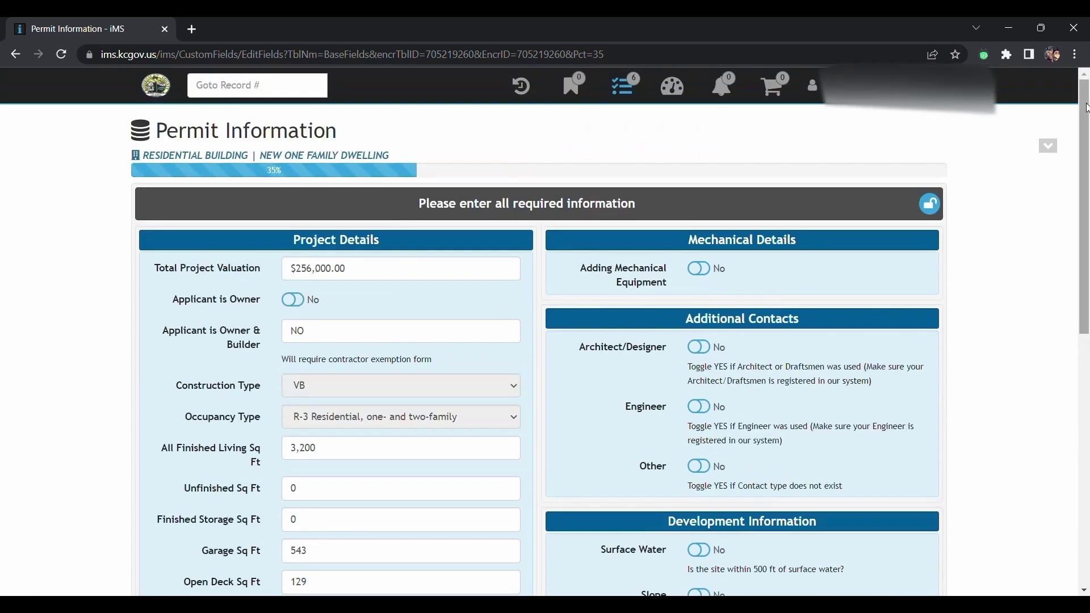
left_click(702, 270)
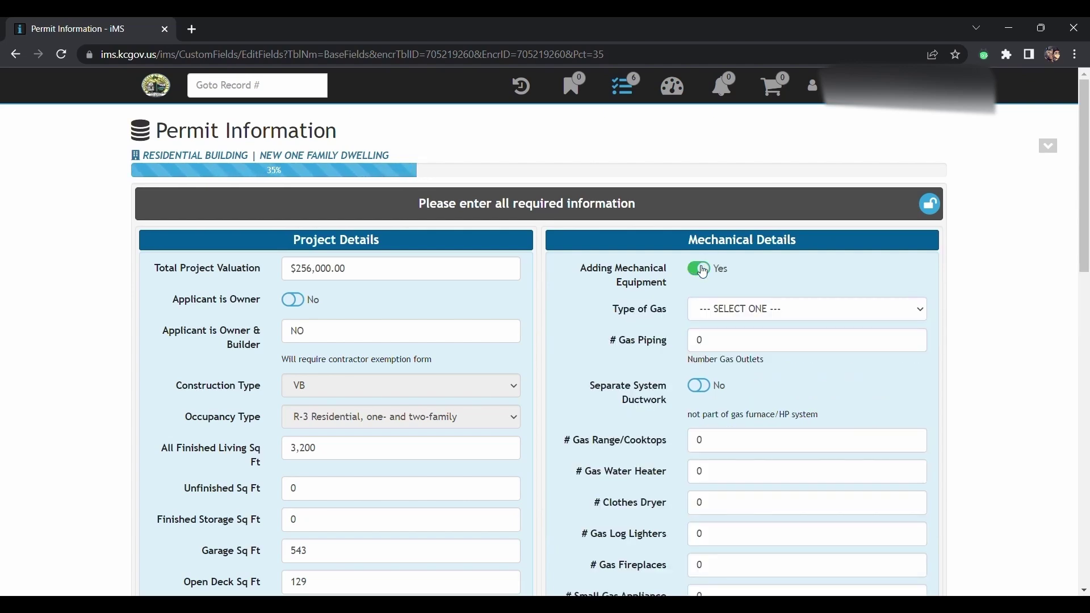
left_click(775, 310)
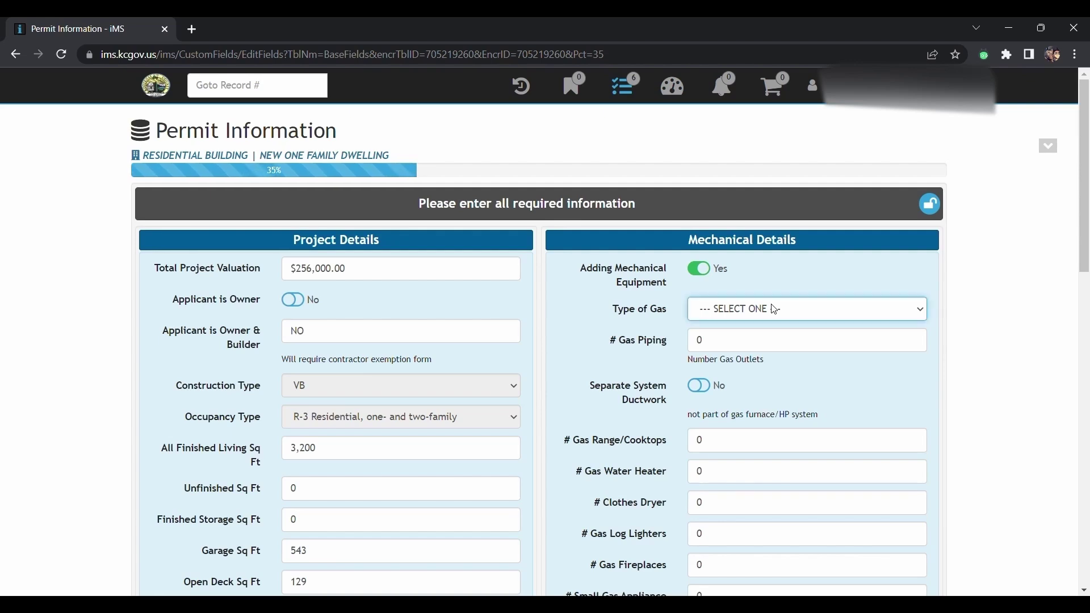
left_click(771, 294)
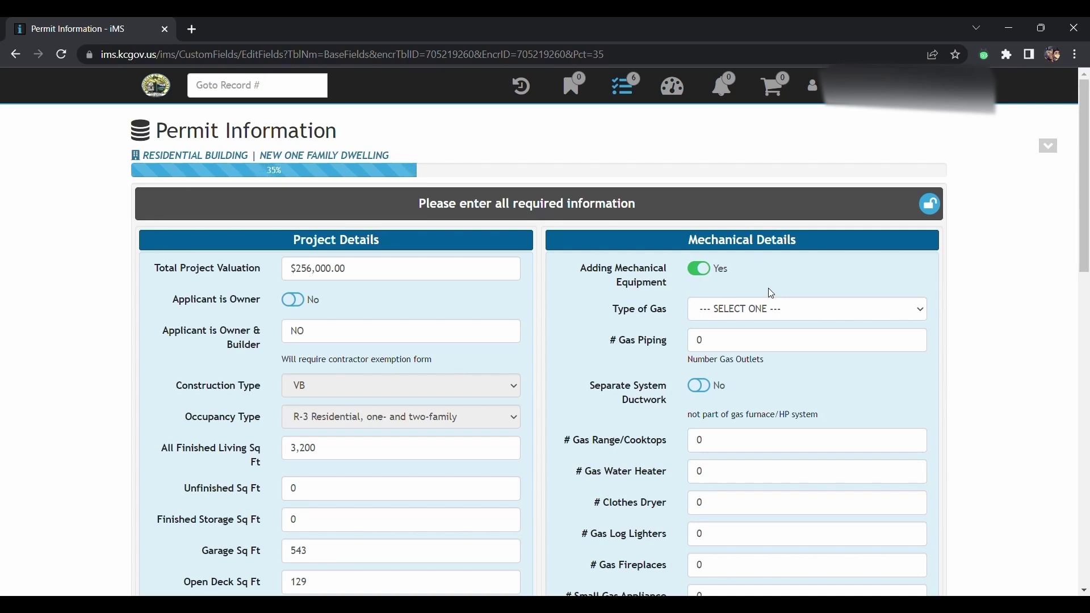
scroll(720, 136, "down", 5)
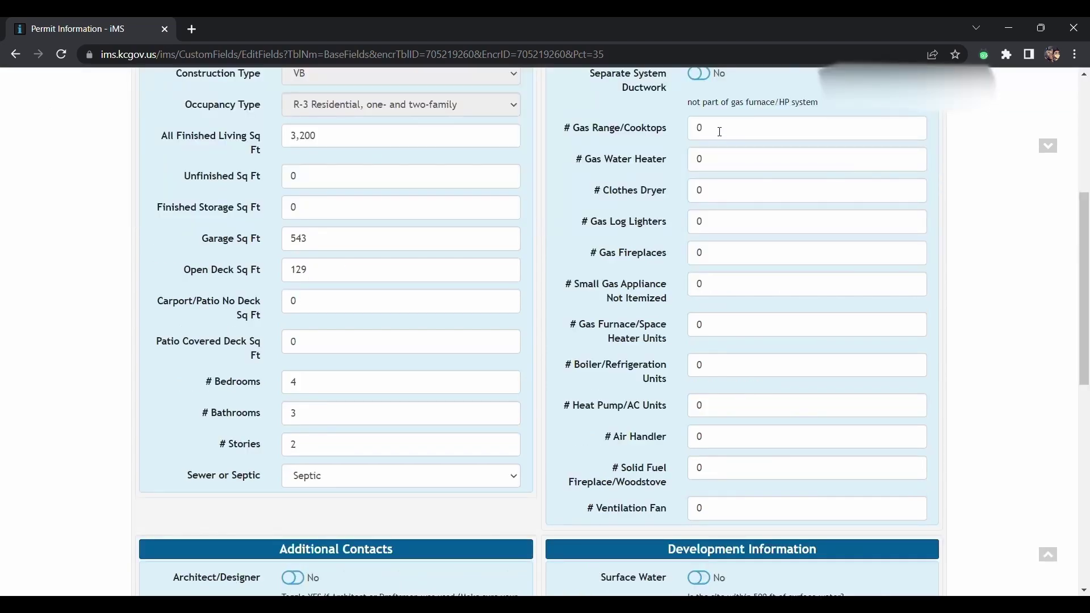
Set the gas range/cooktop, gas water heater and clothes dryer counts to 1 each
left_click(719, 131)
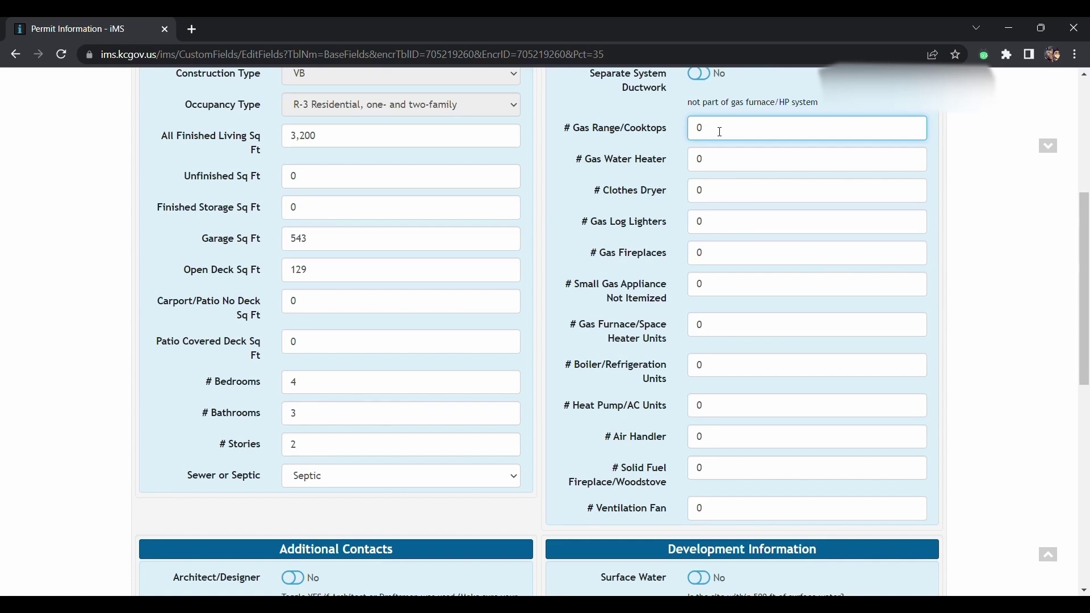
key("BackSpace")
type("1")
left_click(720, 159)
key("BackSpace")
type("1")
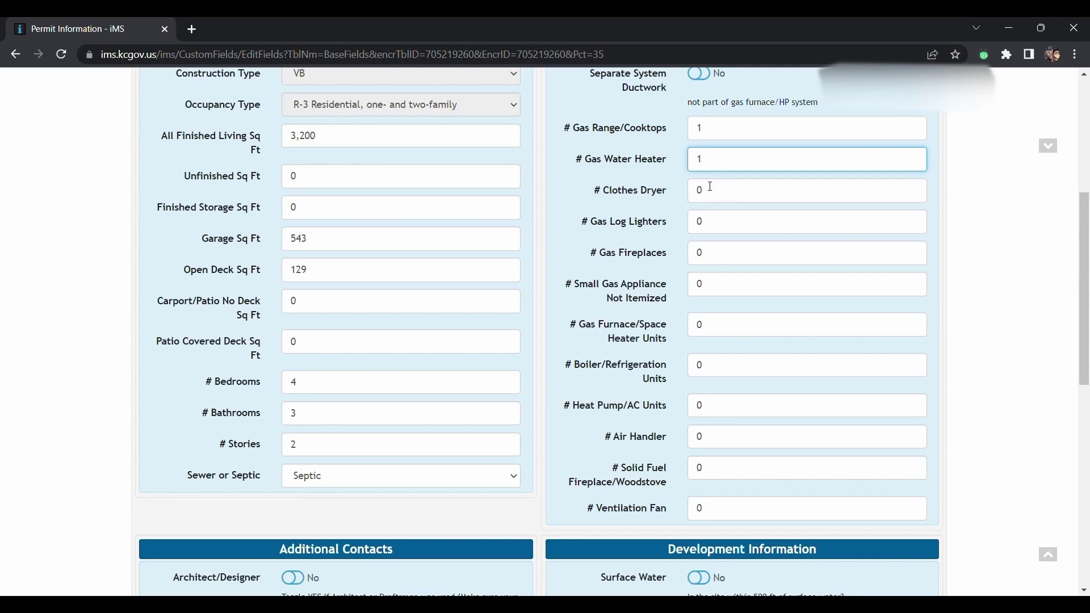
left_click(710, 191)
key("BackSpace")
type("1")
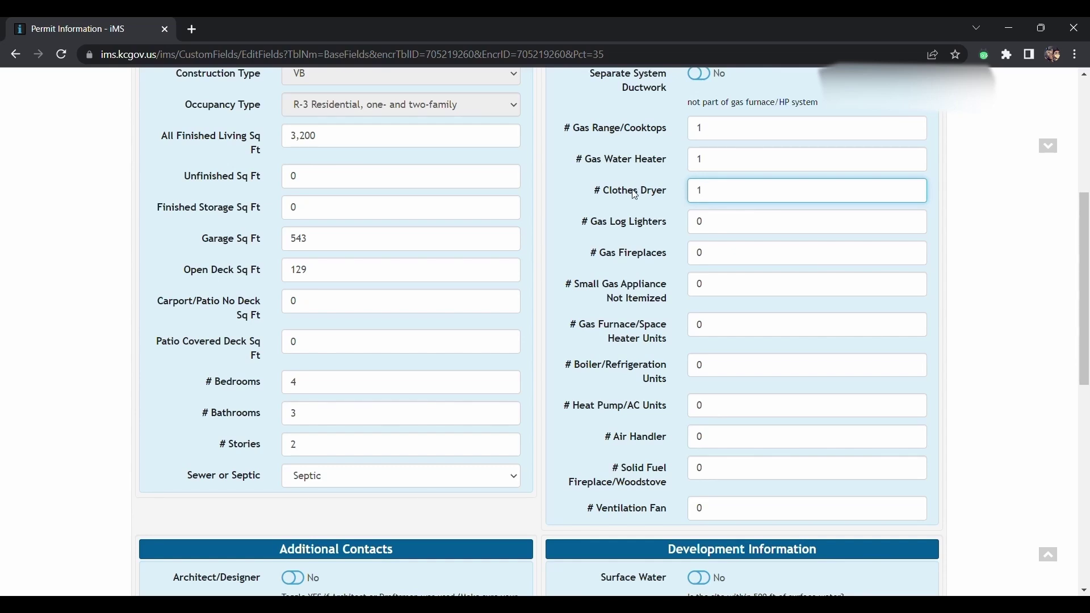
left_click(1020, 372)
Save the Permit Information form and advance to the Contacts step
scroll(1020, 373, "down", 2)
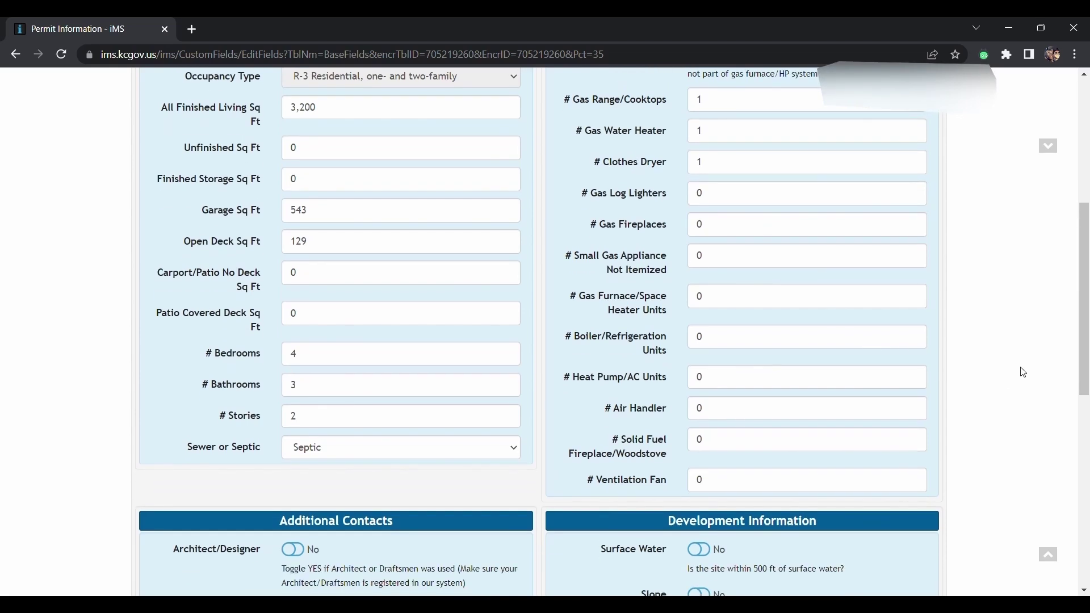
scroll(1021, 370, "down", 4)
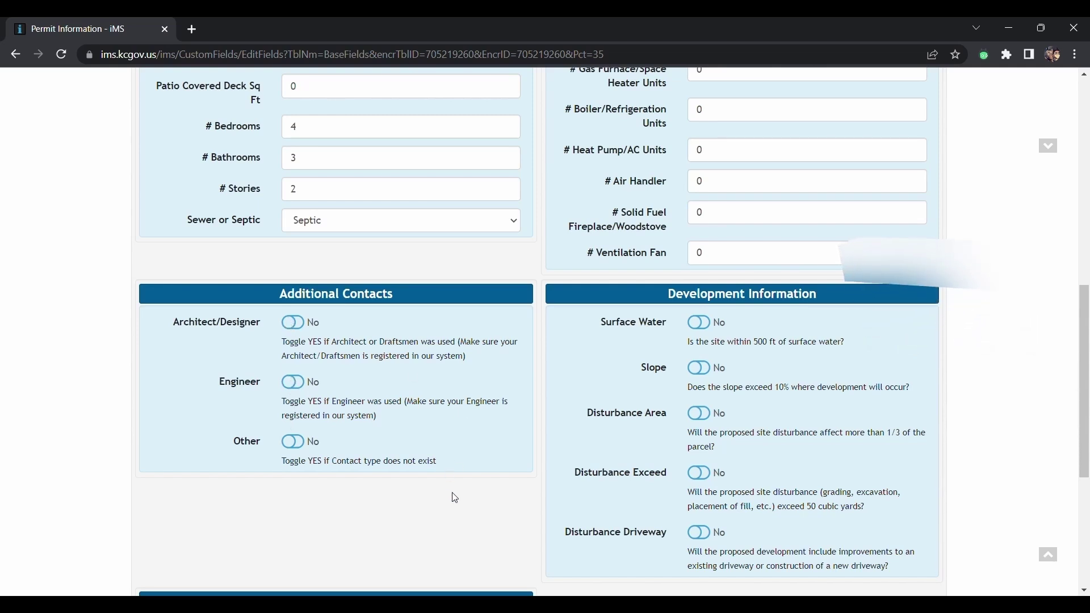
scroll(455, 498, "down", 2)
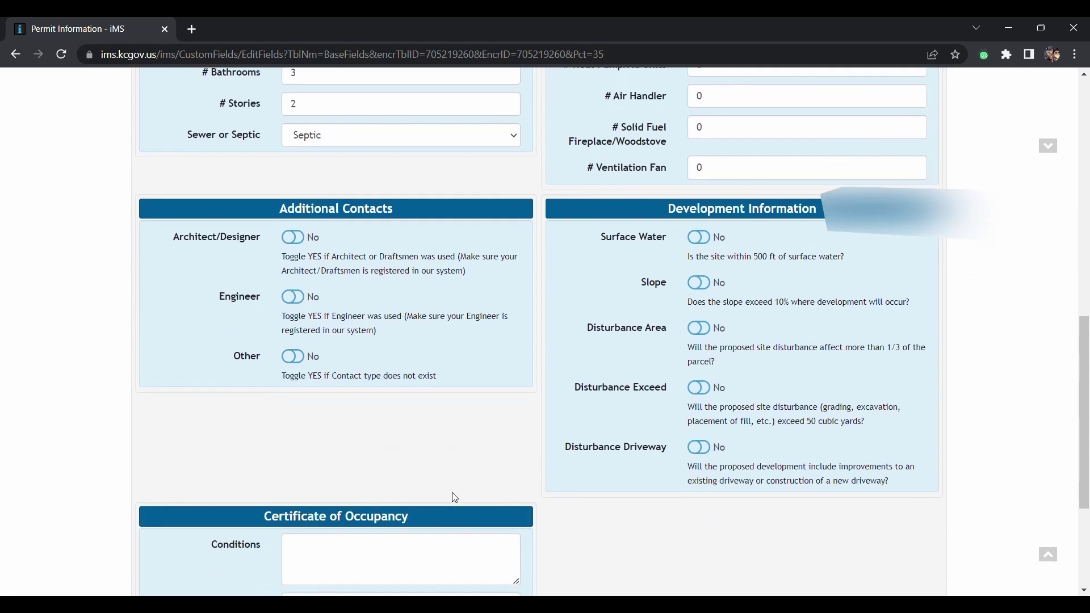
scroll(458, 498, "down", 3)
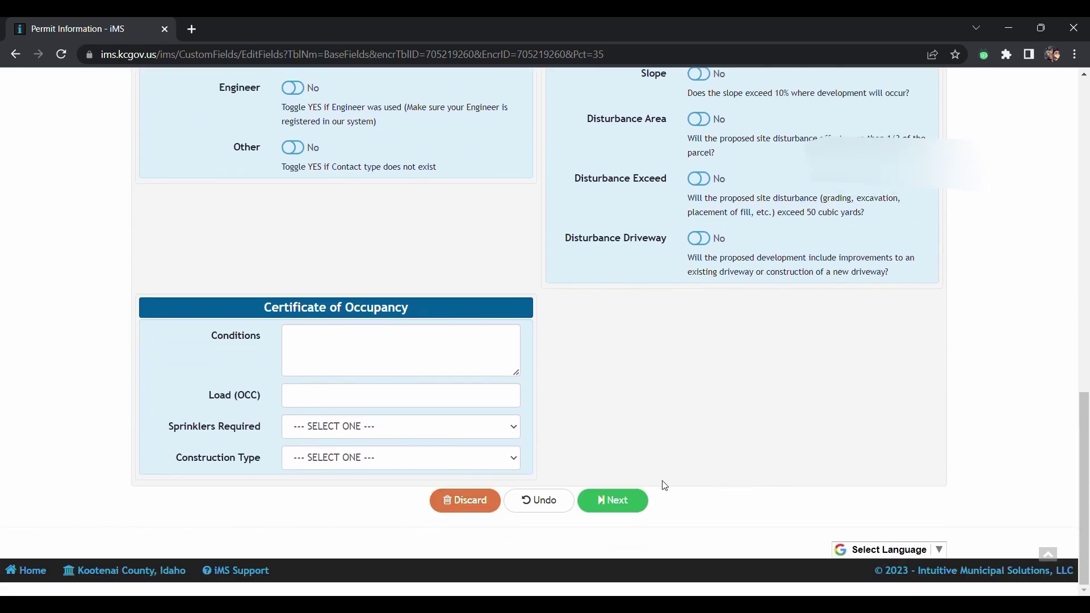
left_click(631, 503)
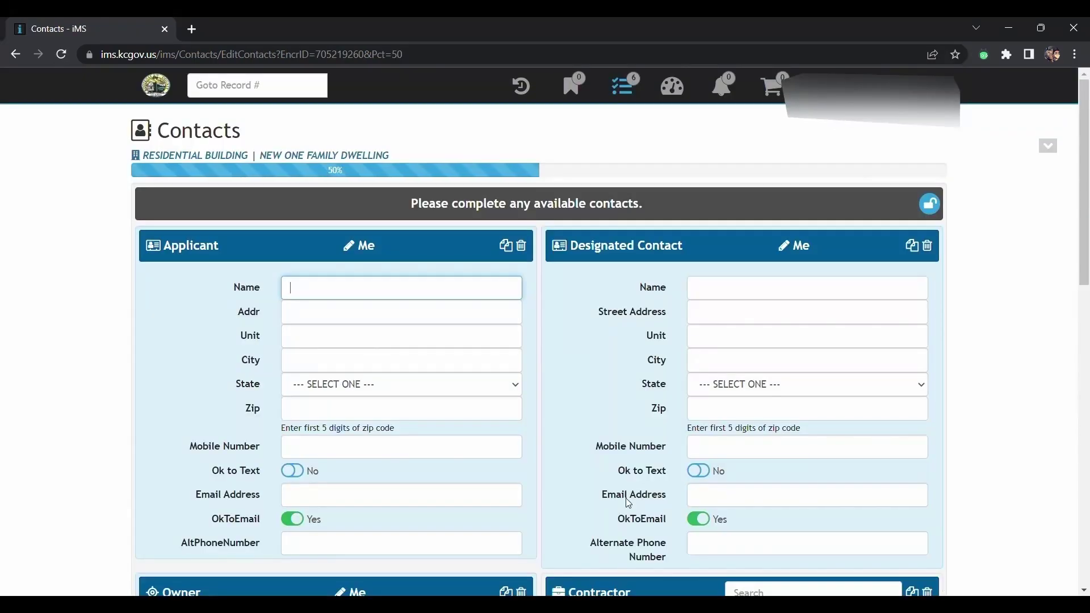
left_click(977, 256)
Copy the applicant's details into the Designated Contact
scroll(978, 255, "down", 4)
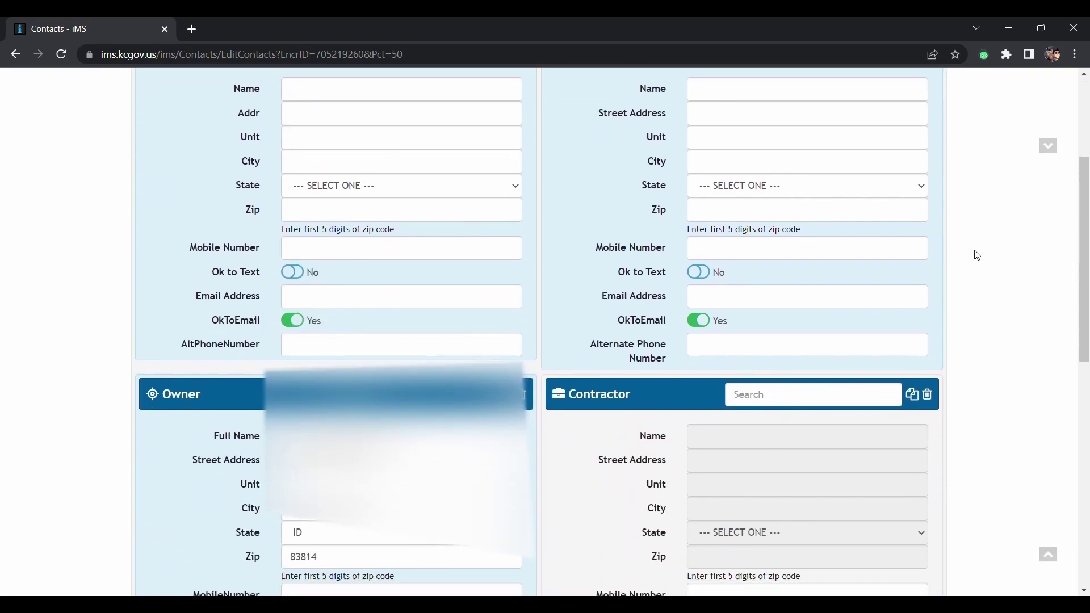
scroll(977, 255, "down", 1)
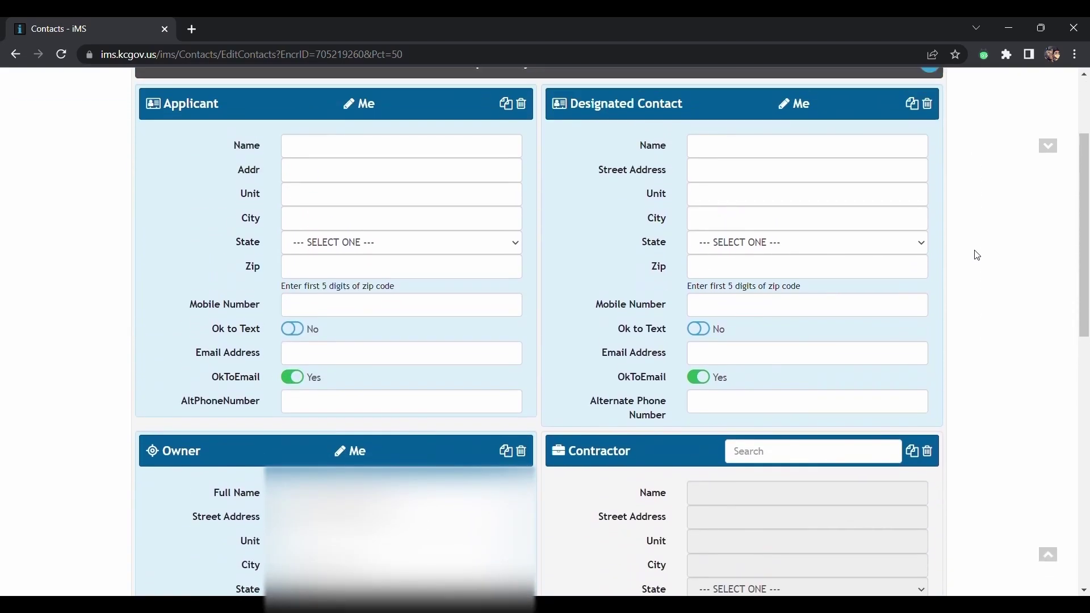
scroll(978, 255, "up", 1)
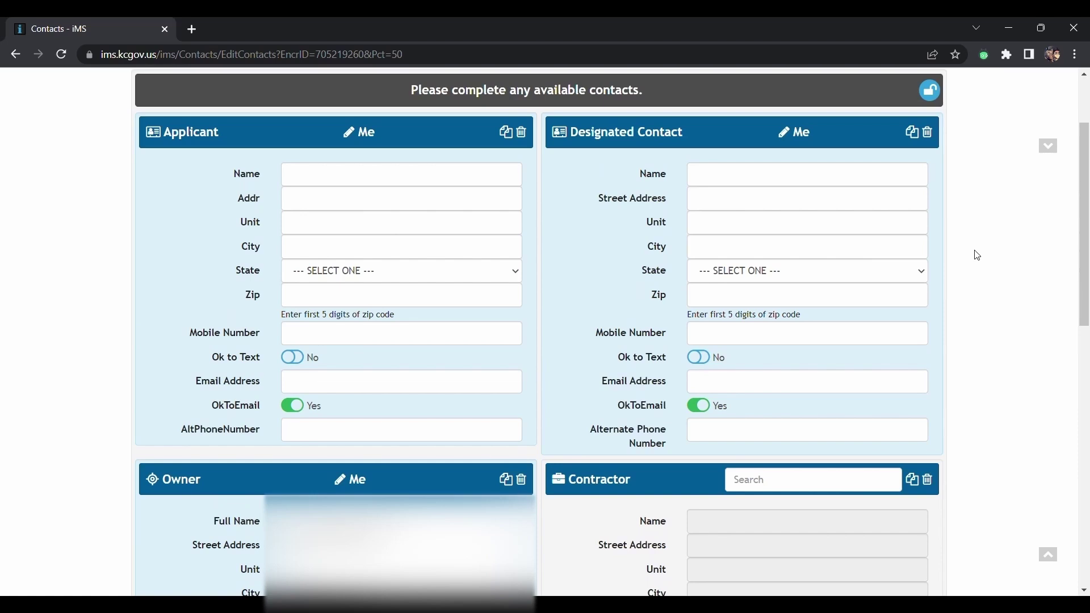
left_click(391, 185)
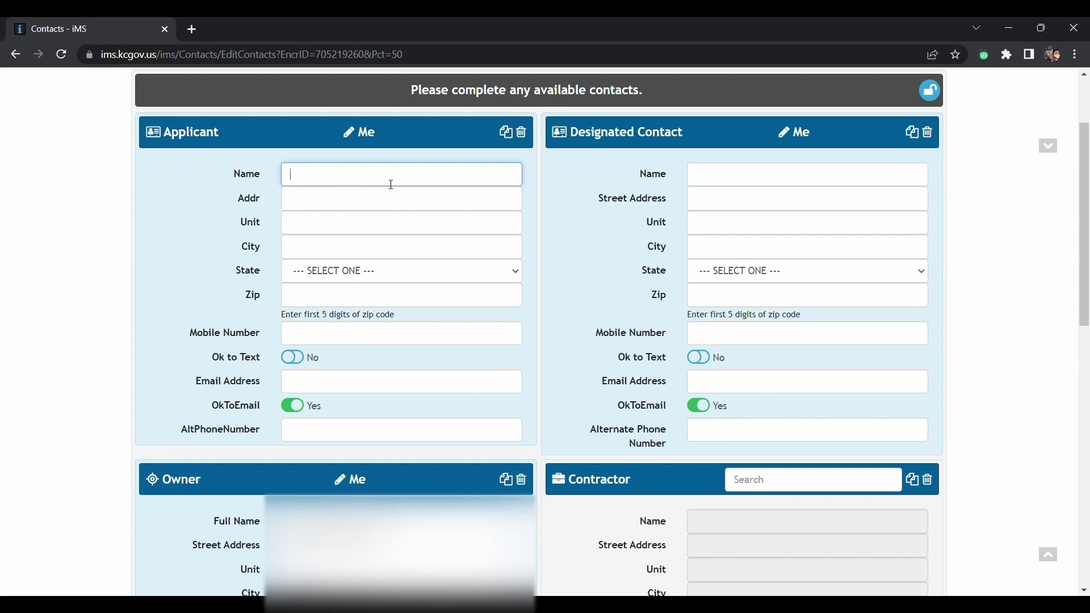
left_click(508, 136)
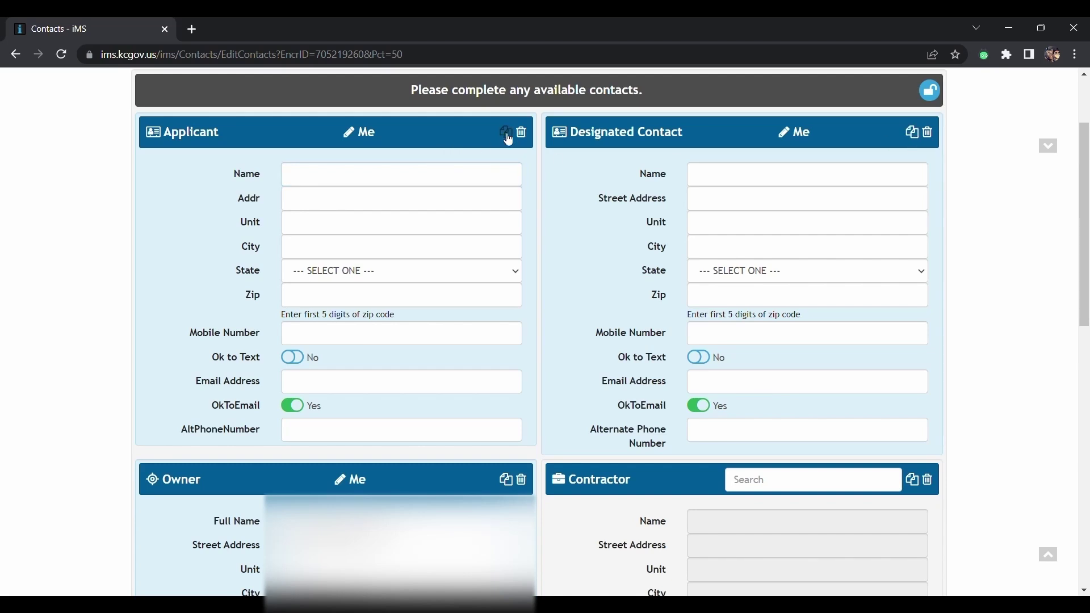
left_click(622, 149)
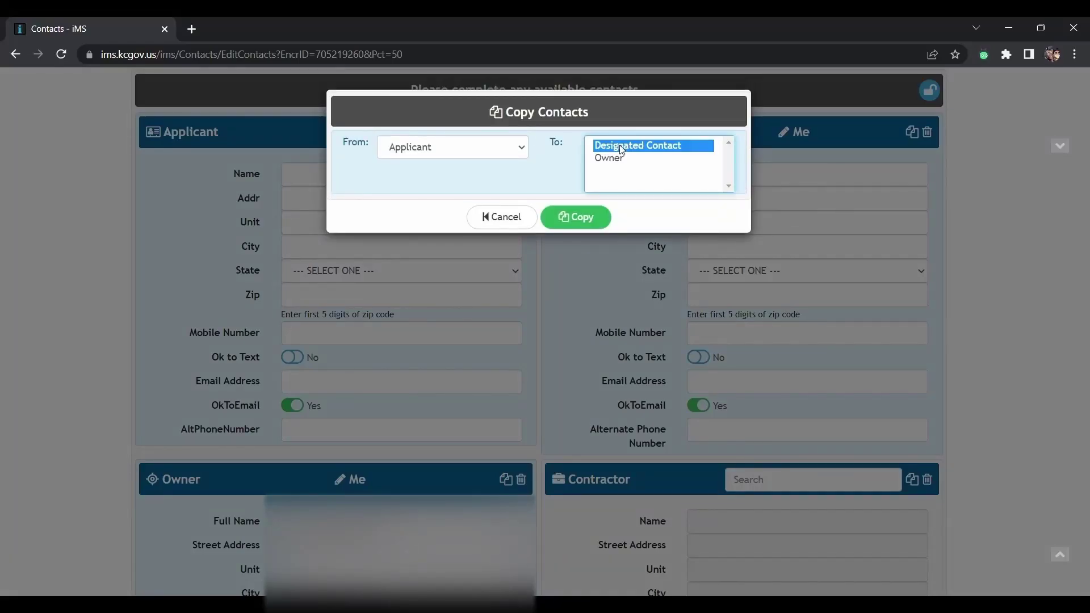
left_click(576, 217)
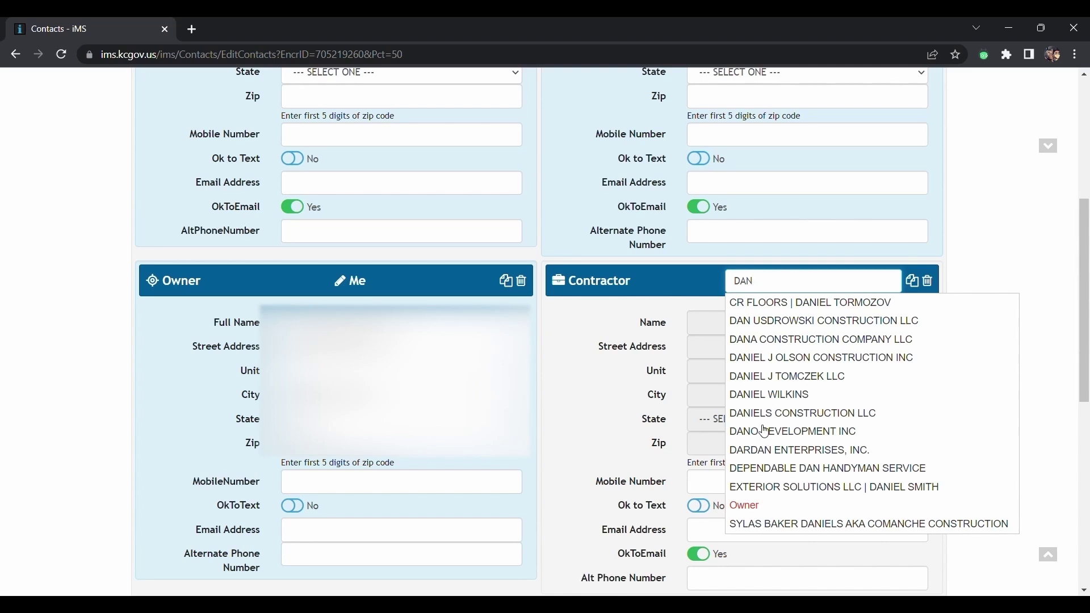
Set DANO DEVELOPMENT INC as contractor and ANDYS HEATING & COOLING, LLC as mechanical contractor
left_click(764, 431)
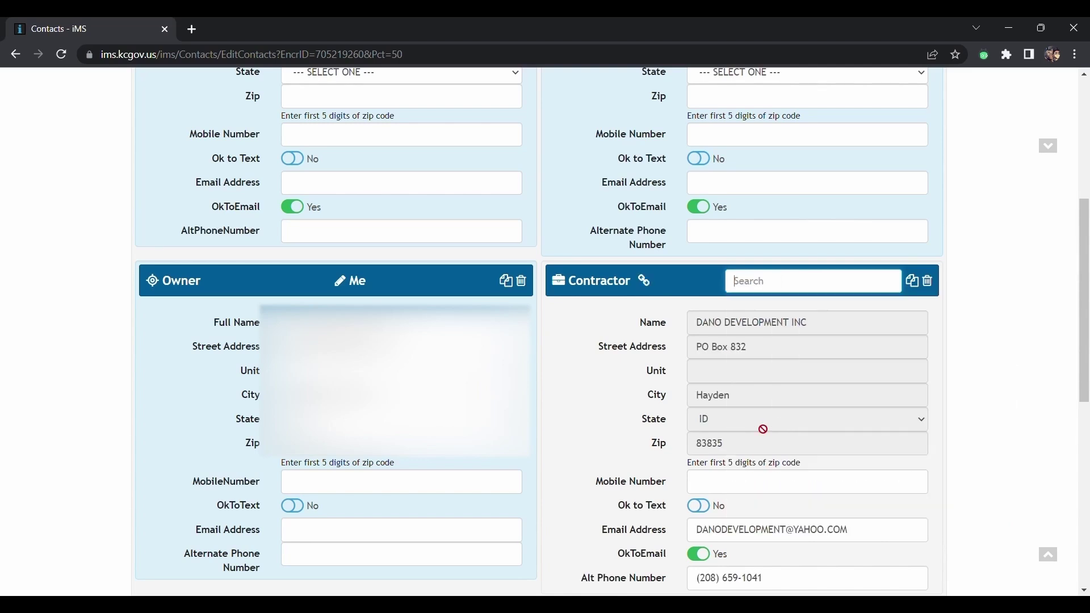
scroll(400, 218, "down", 7)
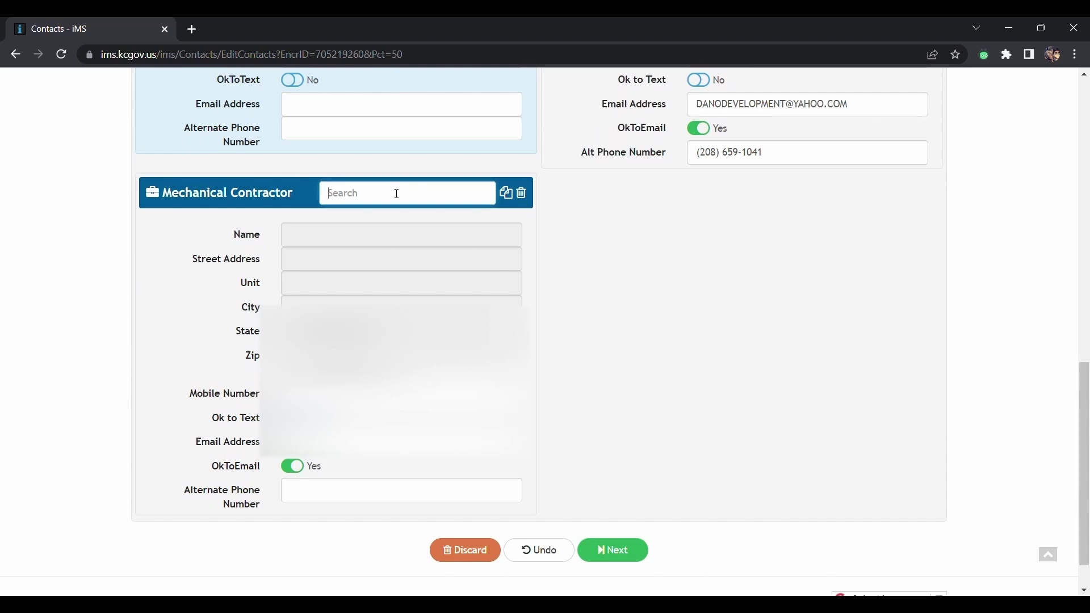
left_click(397, 193)
type("ANDY")
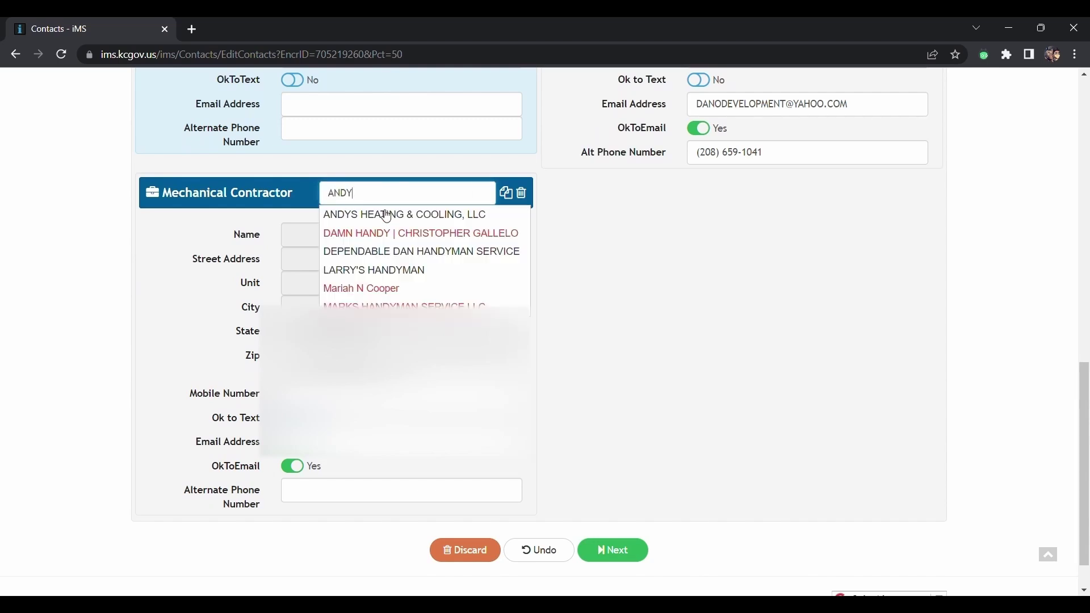
left_click(386, 215)
left_click(620, 544)
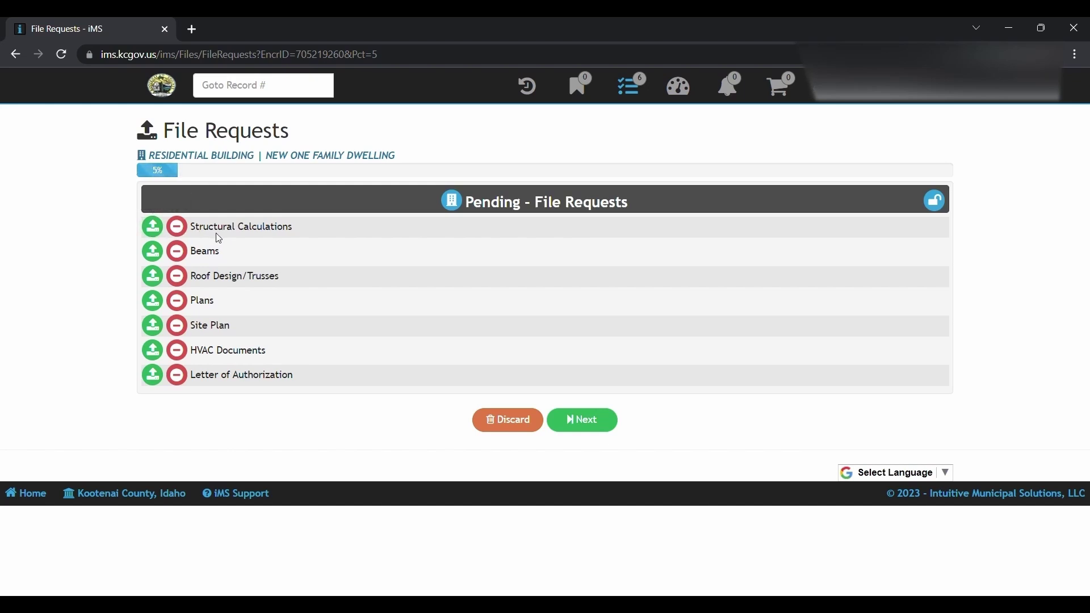
left_click(190, 243)
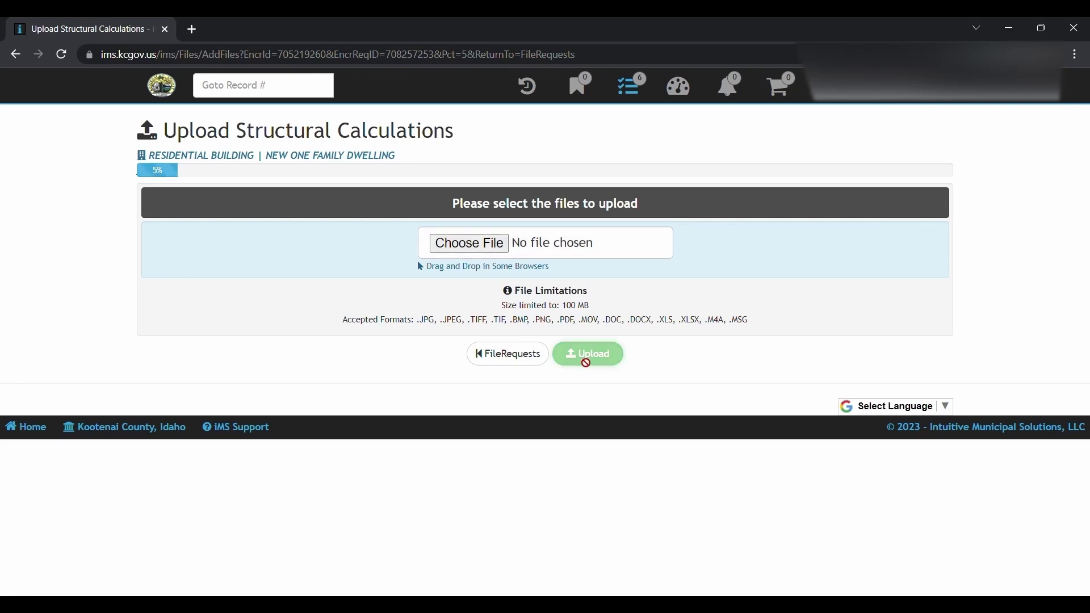
left_click(545, 357)
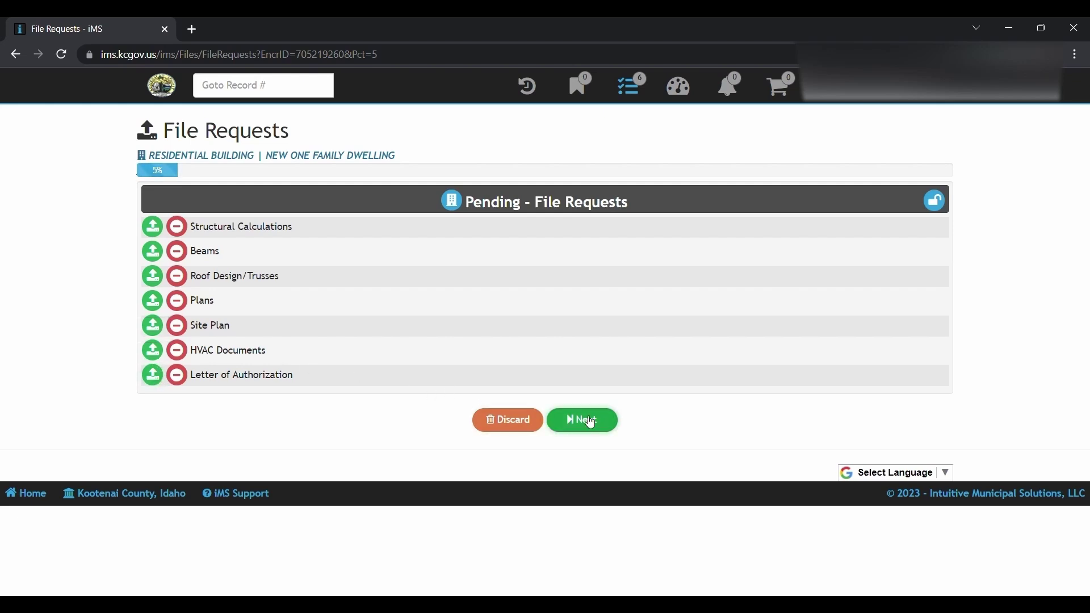
left_click(591, 423)
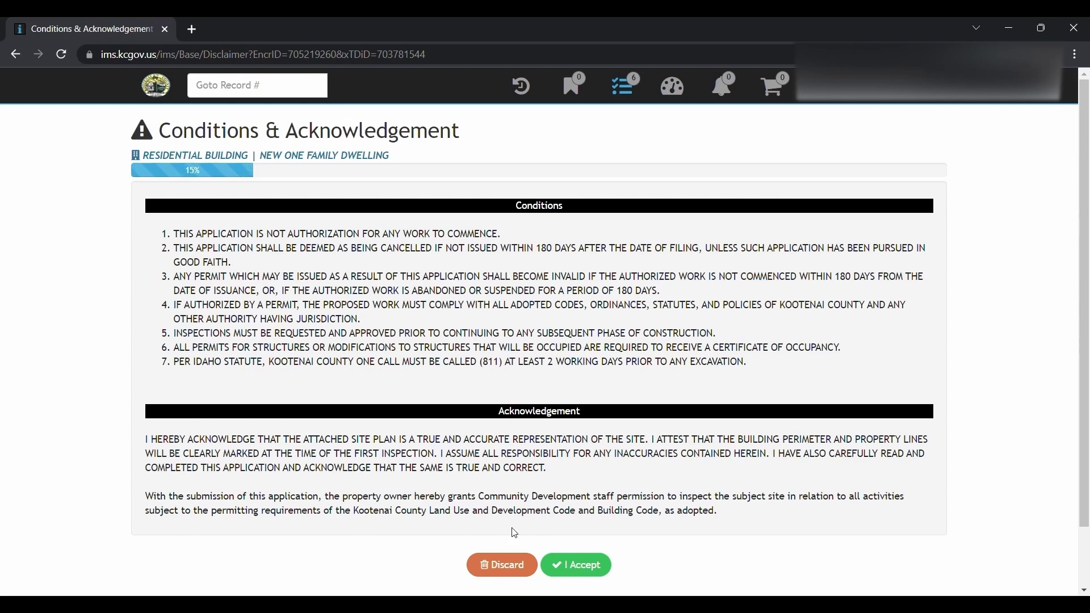
Accept the conditions and acknowledgement, then review and submit the Application Summary
left_click(568, 563)
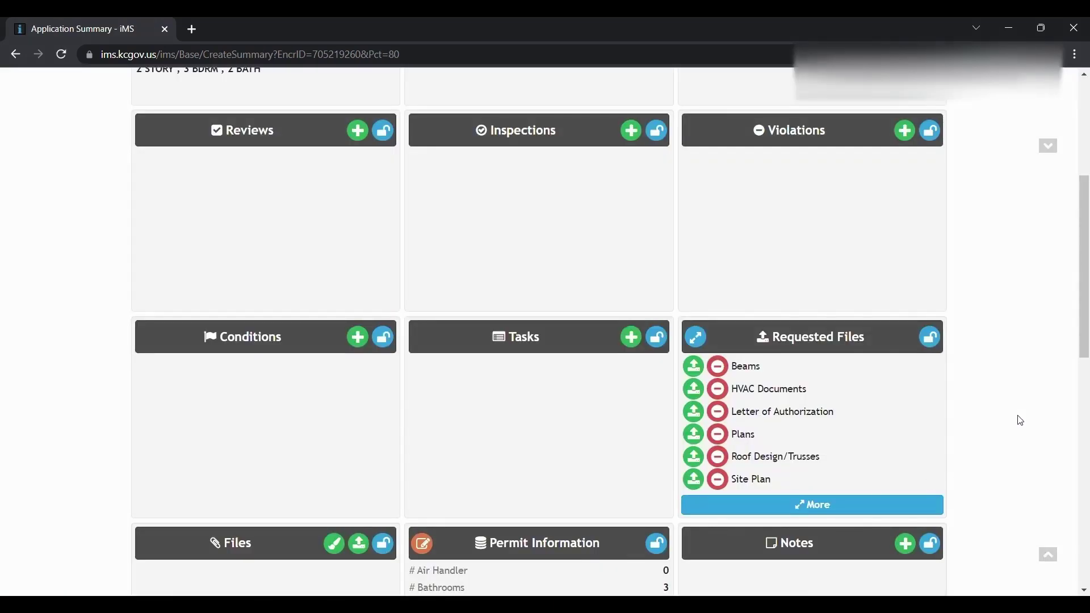
scroll(1020, 420, "up", 5)
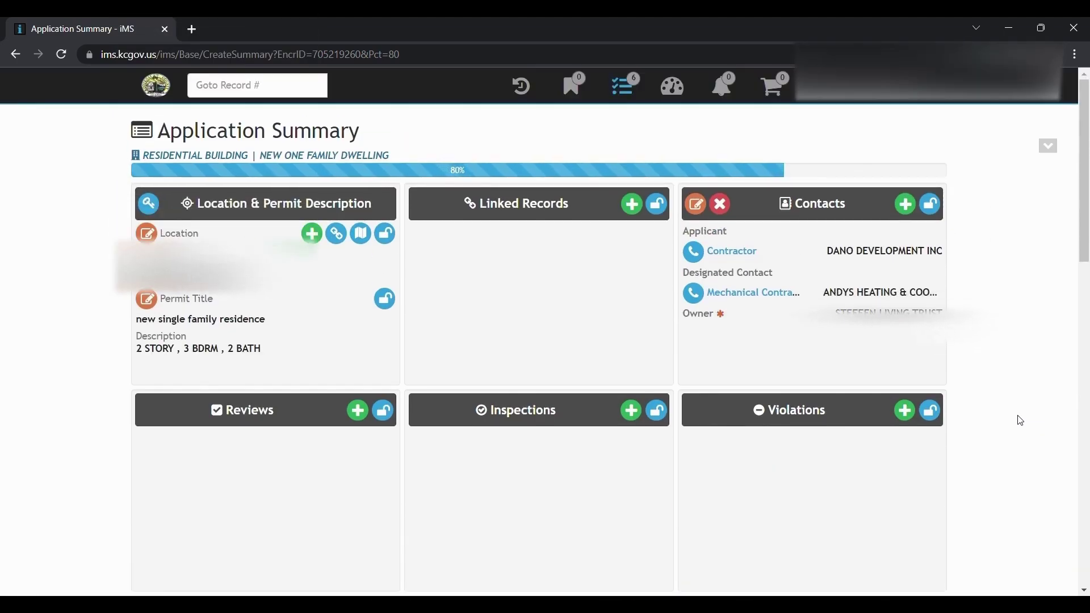
scroll(421, 341, "down", 8)
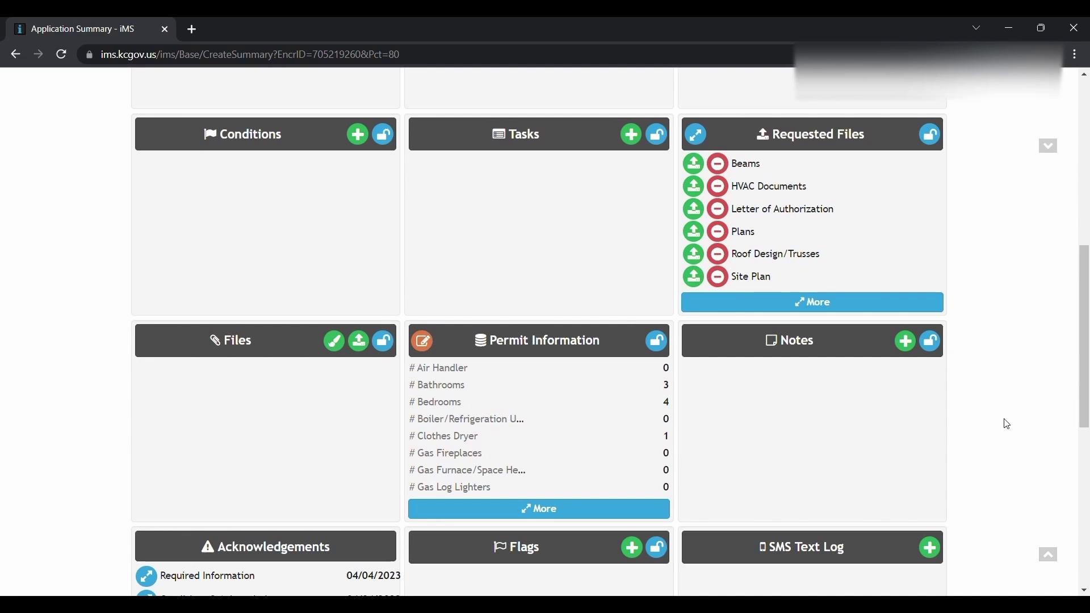
scroll(1008, 423, "down", 7)
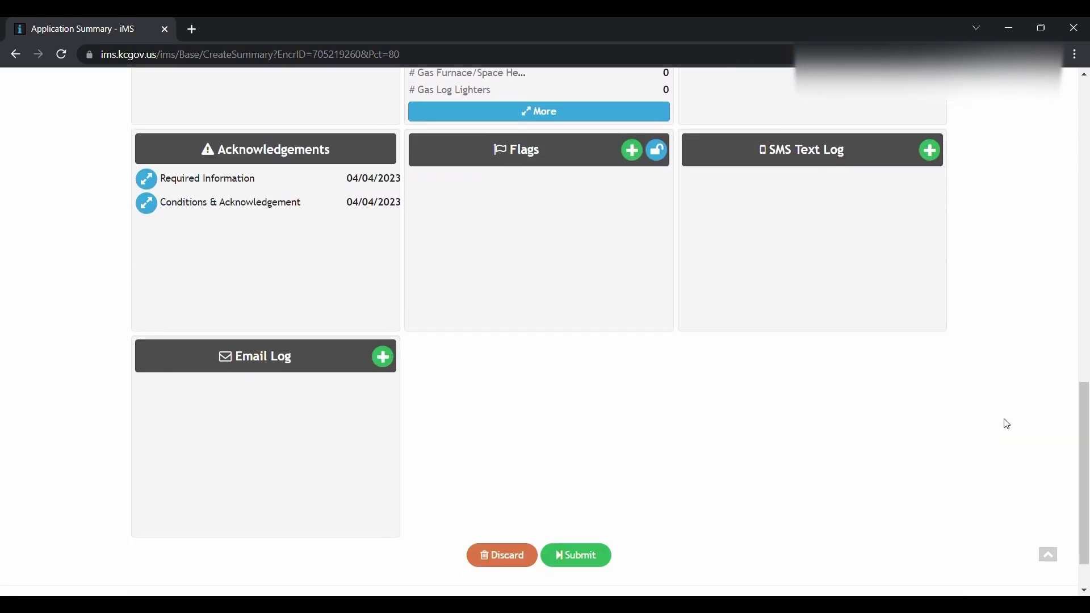
left_click(577, 556)
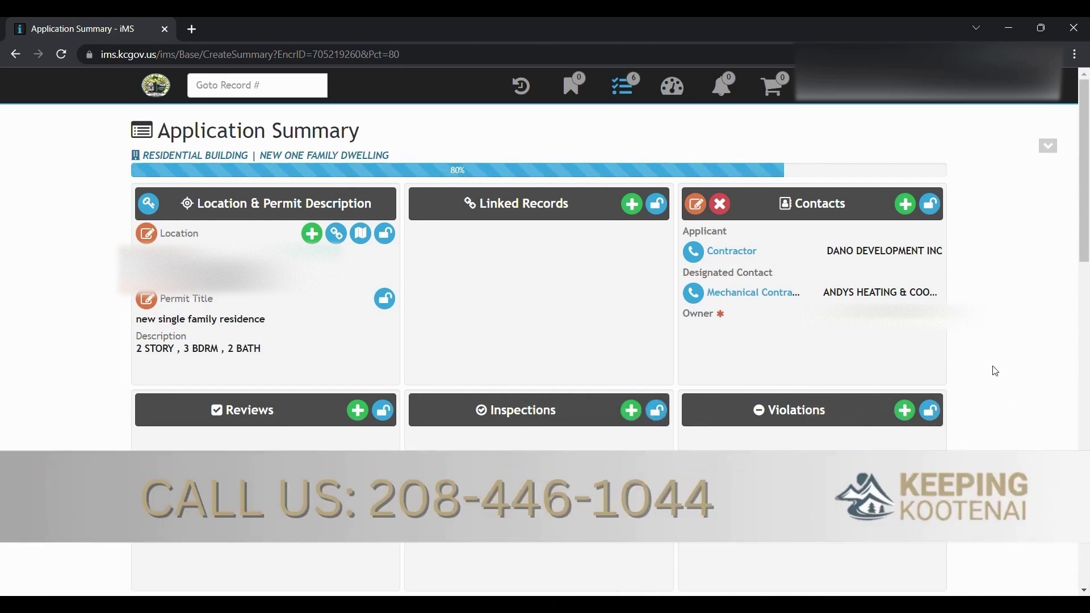
scroll(995, 371, "down", 1)
scroll(994, 371, "down", 15)
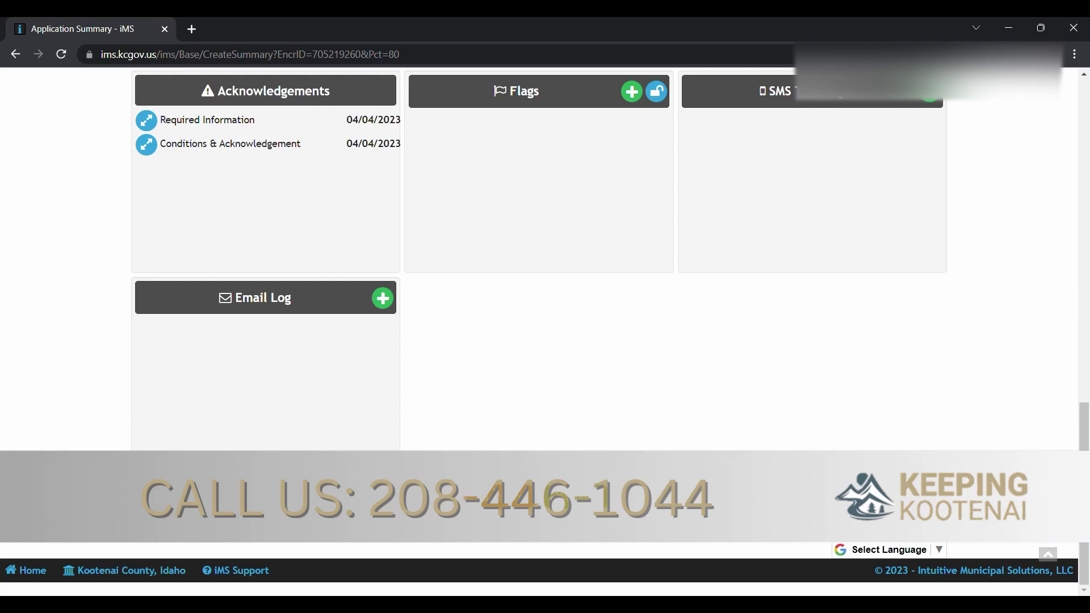
Discard the one-family dwelling permit application from the Application Summary, confirming the data loss
left_click(499, 495)
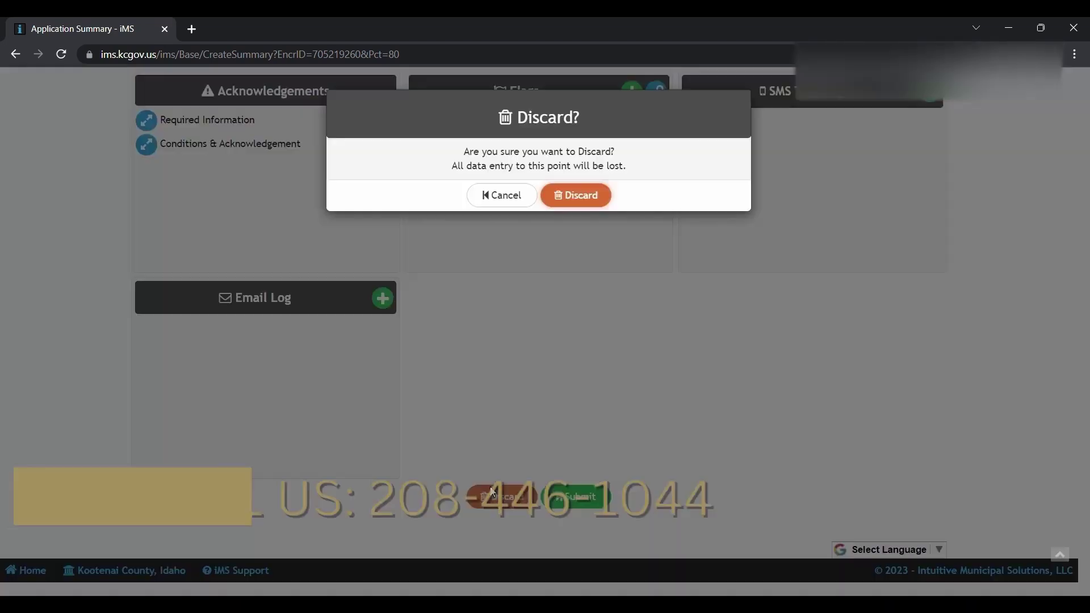
left_click(564, 195)
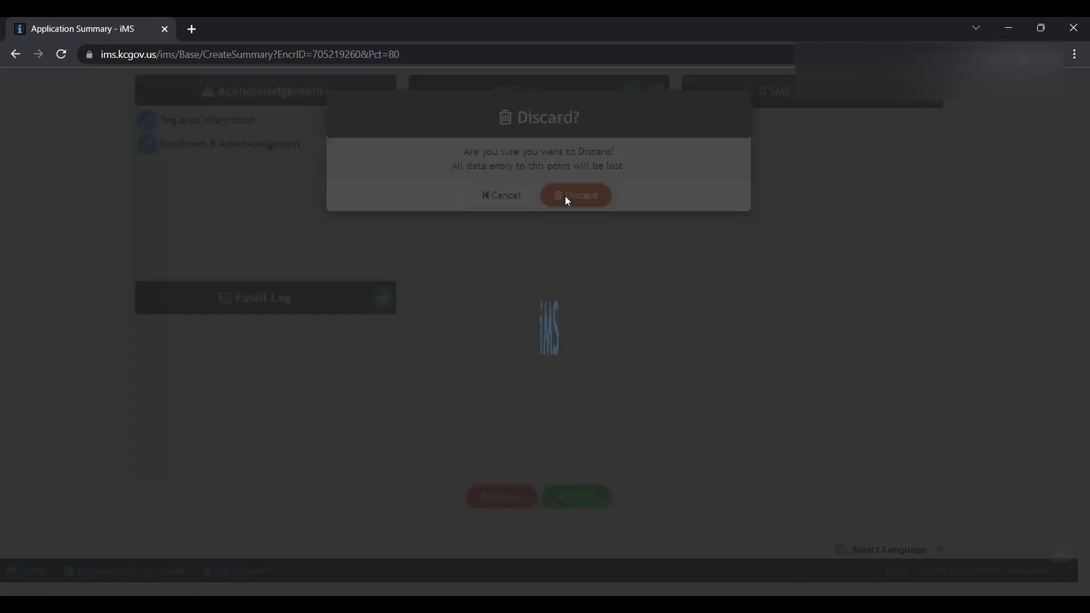